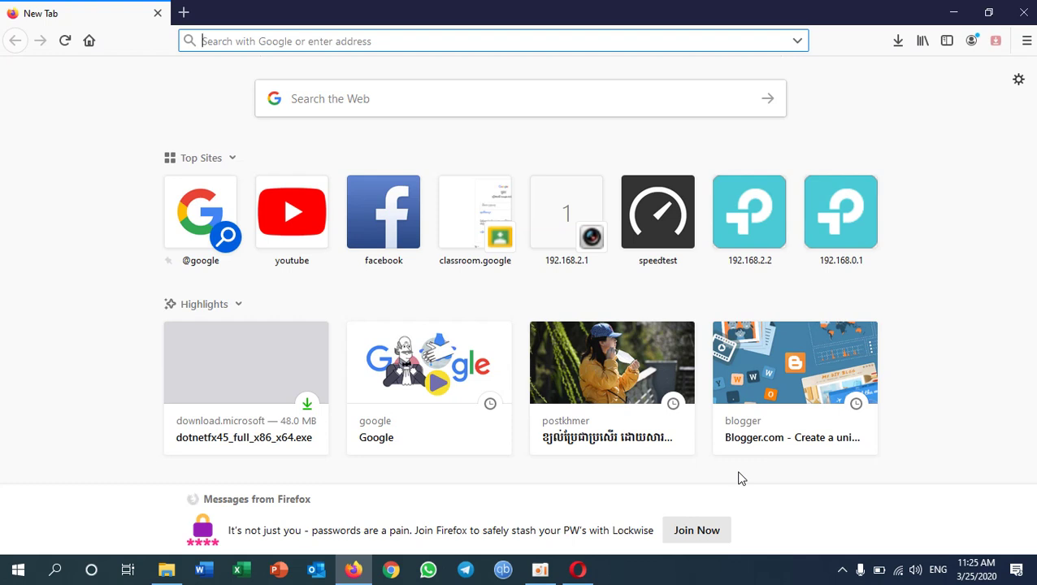
- Load the Google Classroom home page from the classroom.google Top Sites tile
left_click(485, 223)
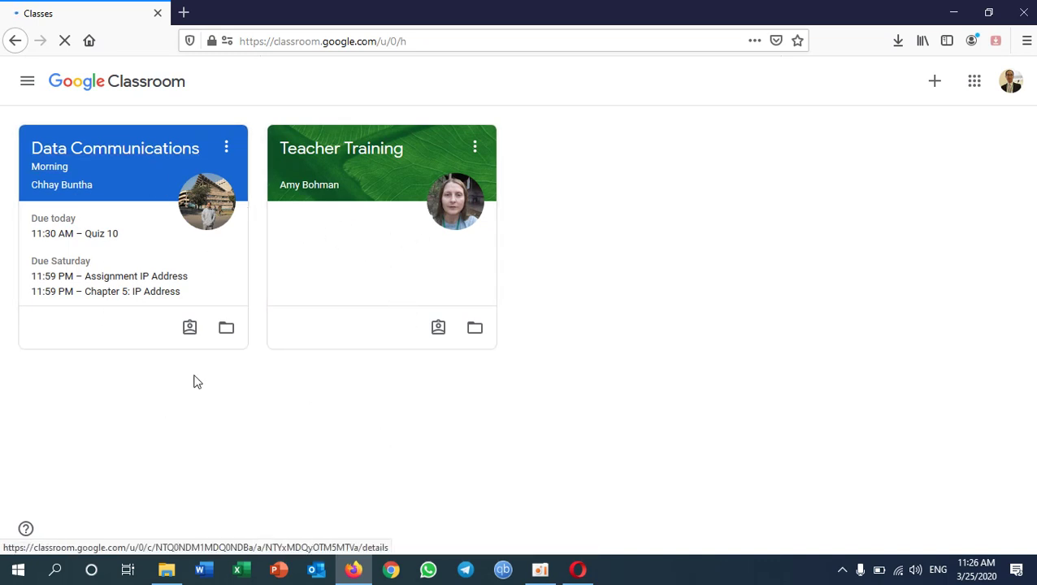
- Open the Data Communications class to view its Stream of posts
left_click(116, 154)
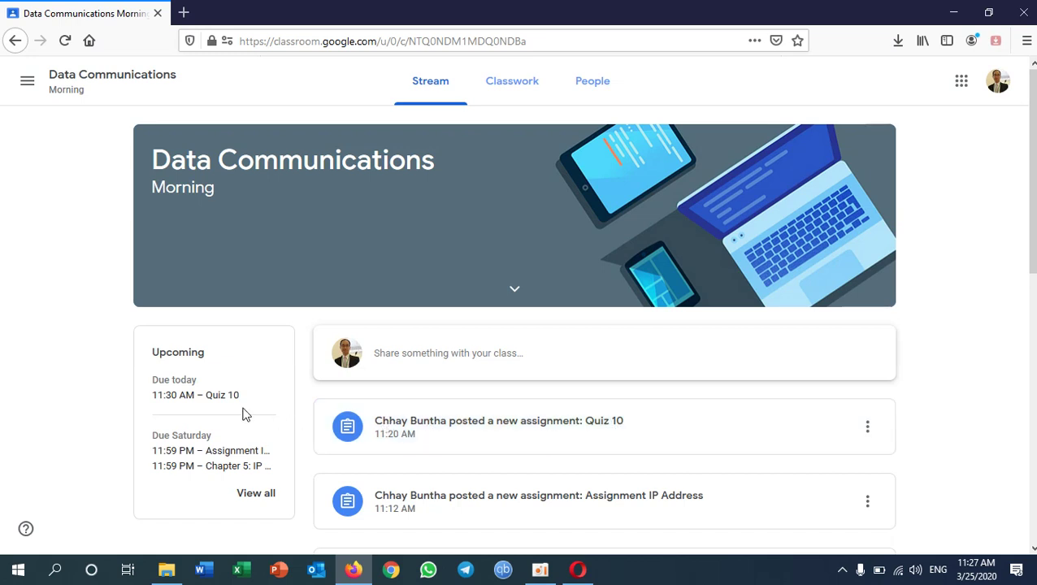
- On Classwork, pick the Chapter 5: IP Address topic and open the IP Address Quiz-10 form
left_click(512, 98)
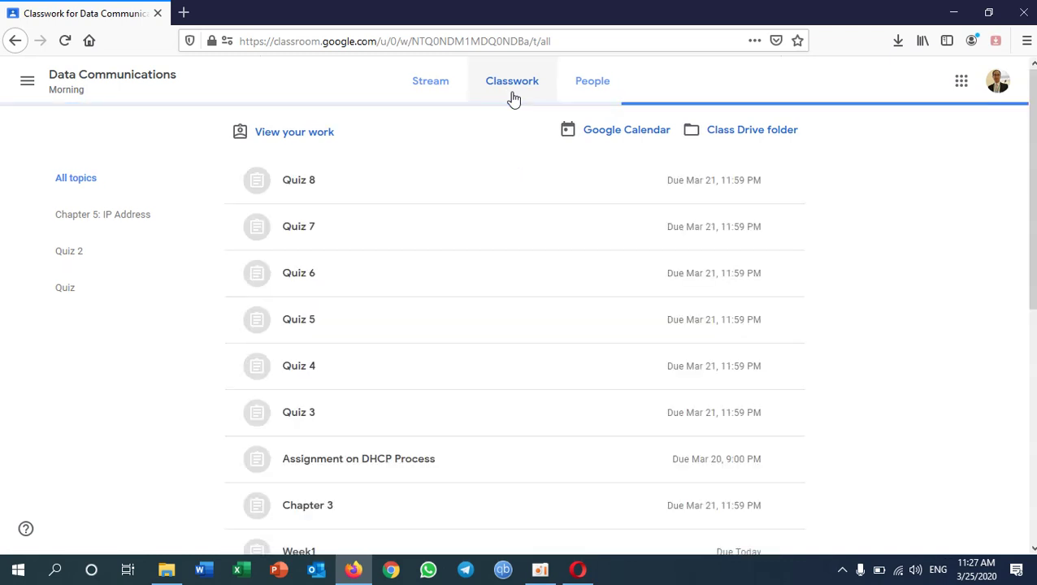
scroll(595, 395, "down", 5)
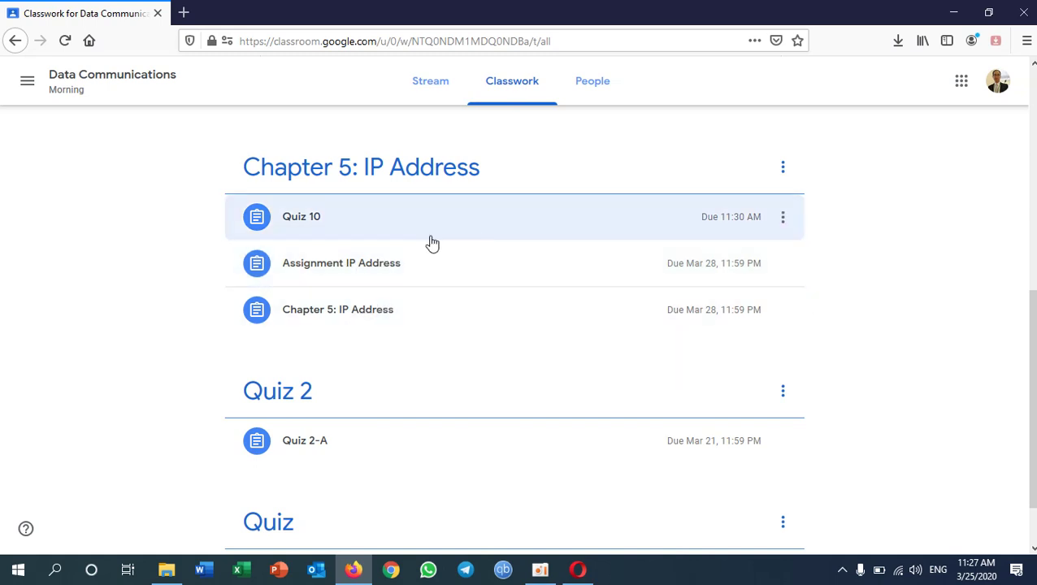
scroll(317, 230, "up", 10)
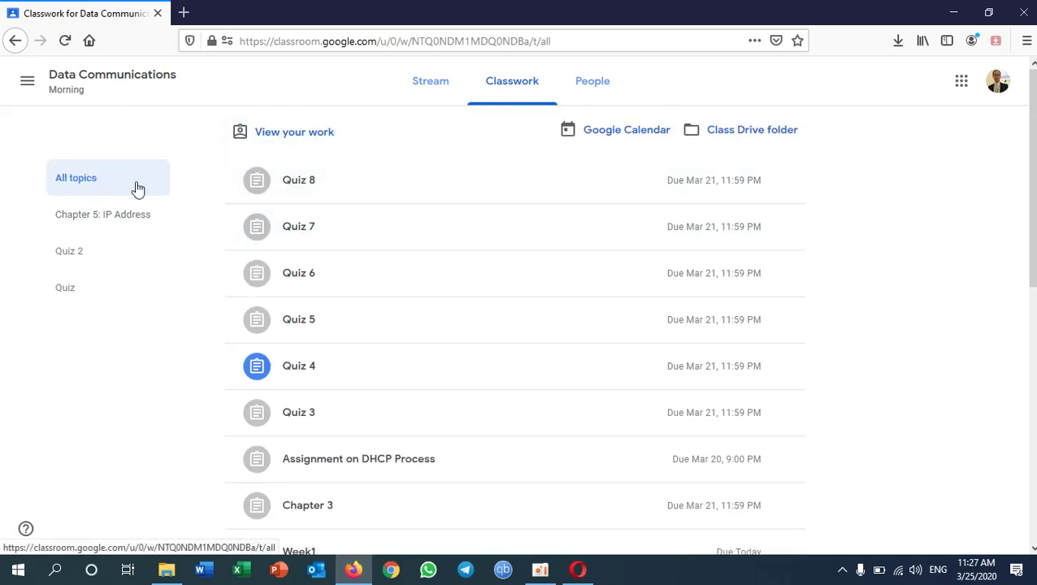
left_click(116, 222)
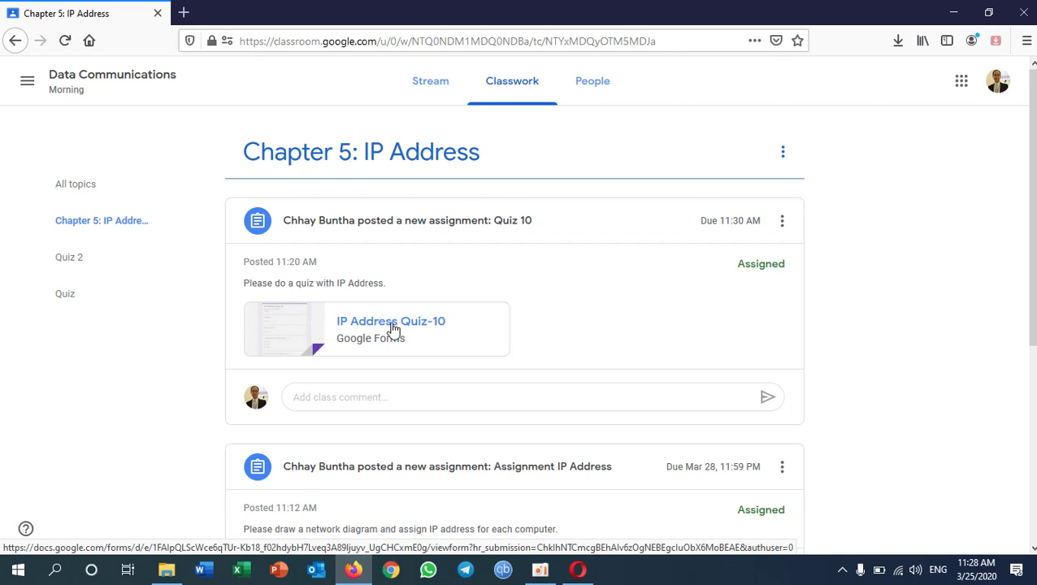
left_click(392, 329)
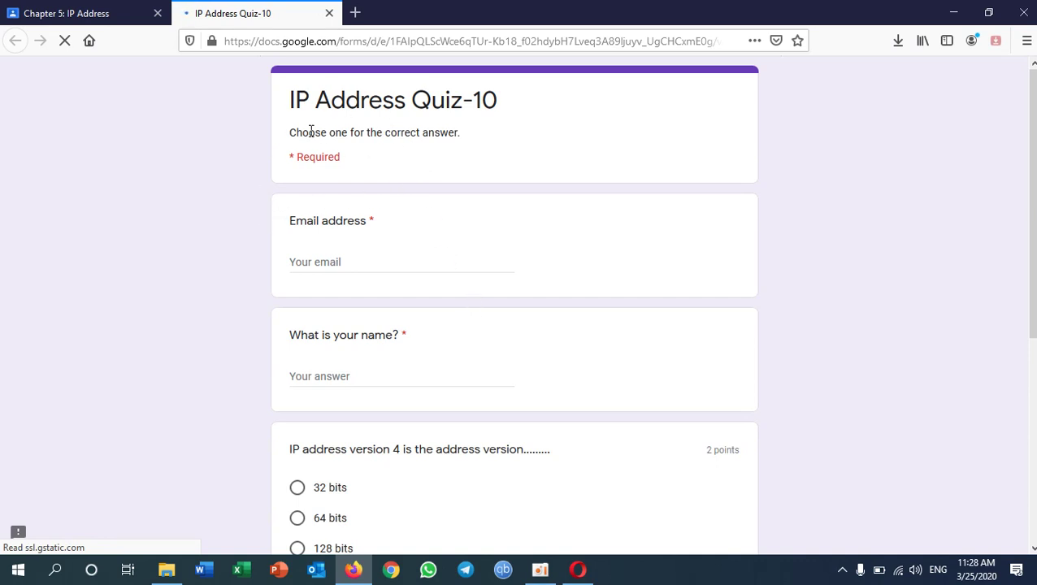
- Fill the quiz's Email field with the suggested student email address
left_click(347, 262)
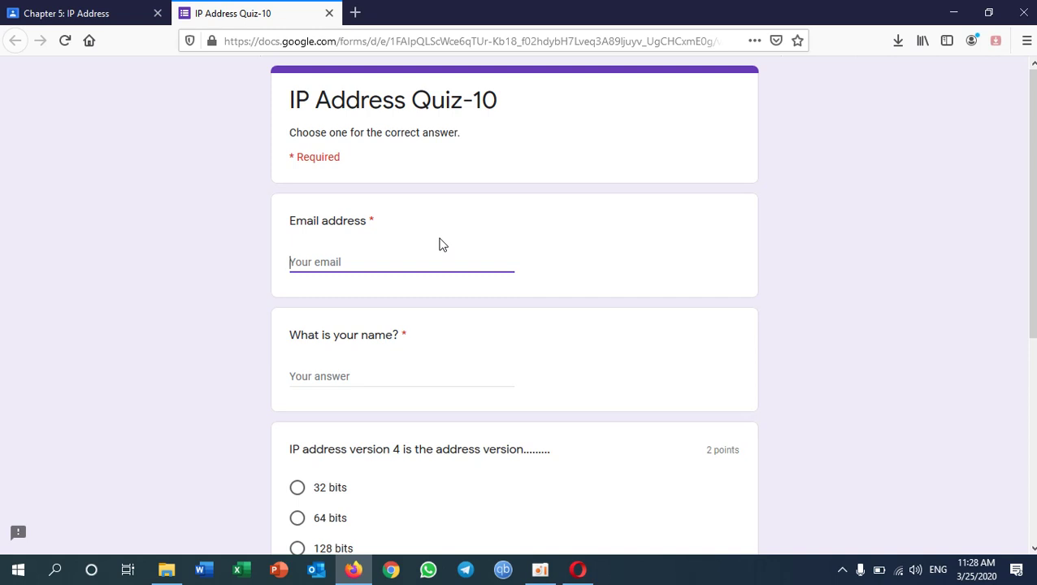
type("bun")
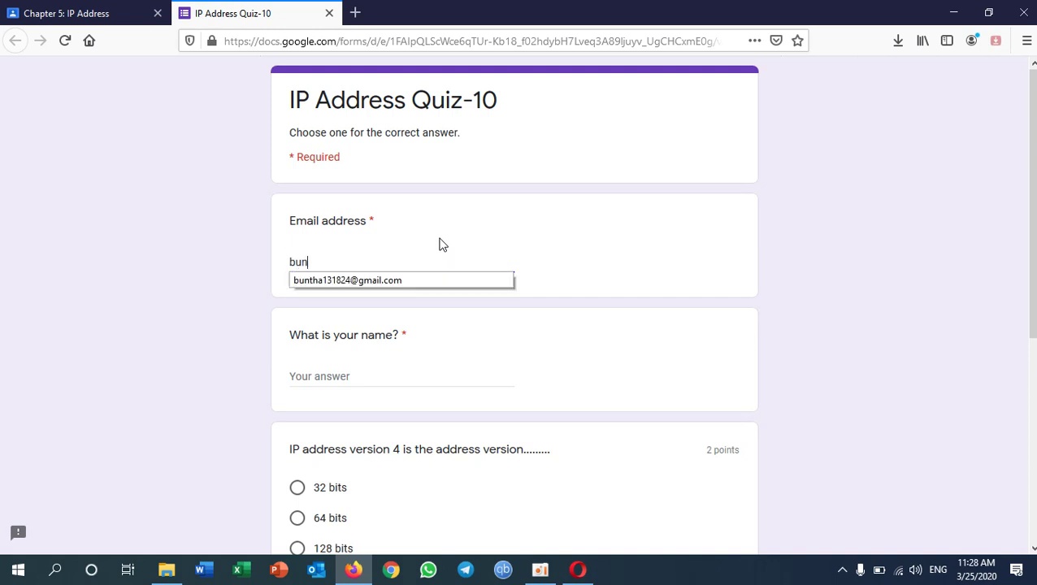
type("that")
key("Down")
key("Return")
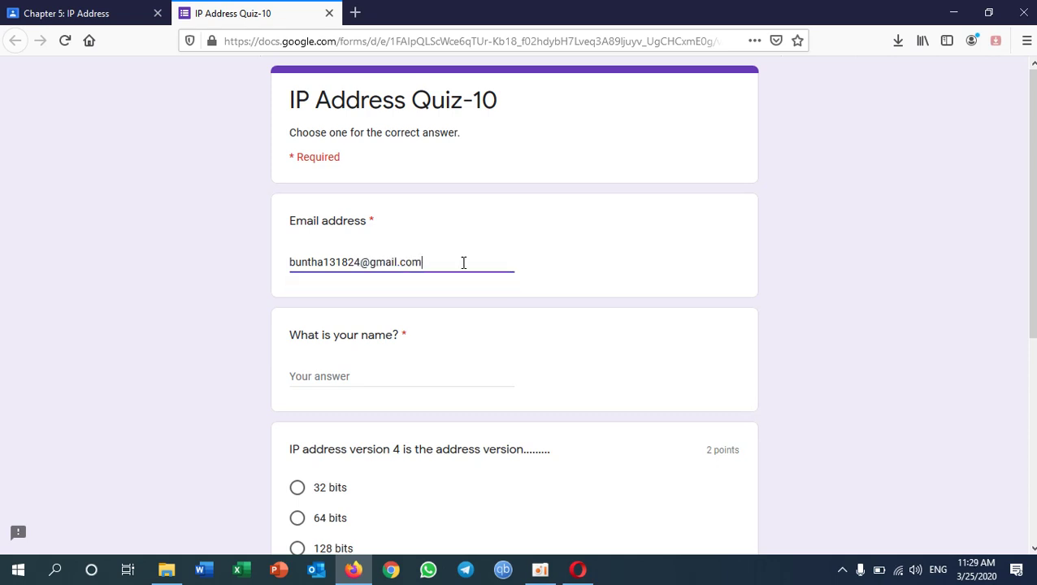
- Enter the student's name in the required name question
left_click(348, 373)
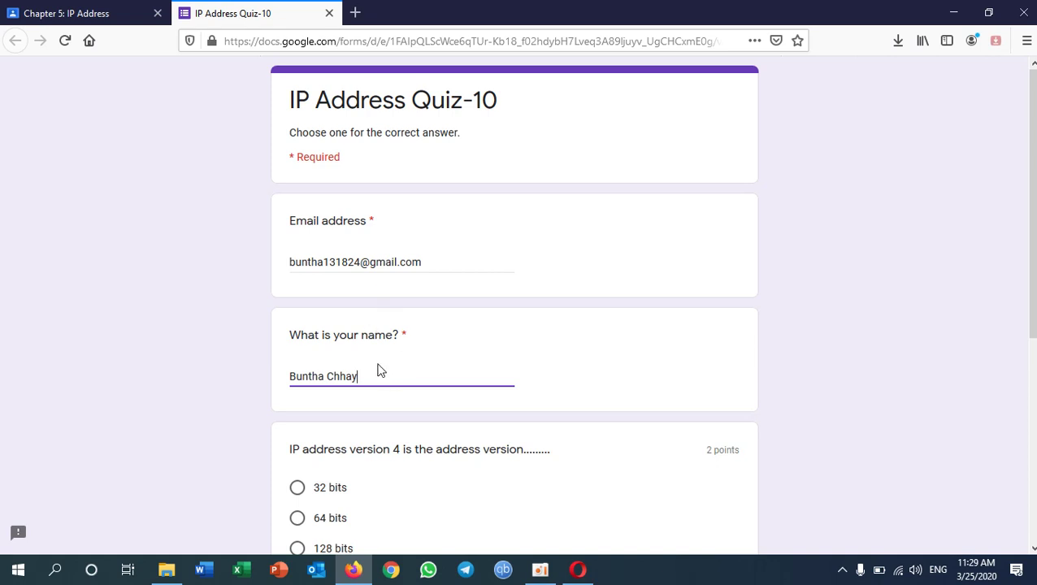
left_click_drag(358, 376, 289, 373)
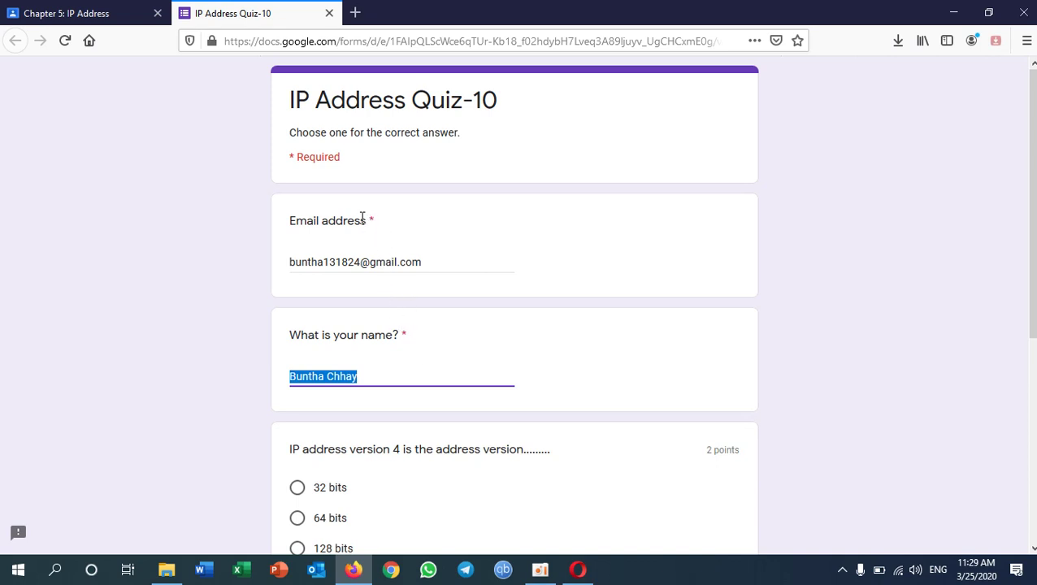
scroll(383, 386, "down", 7)
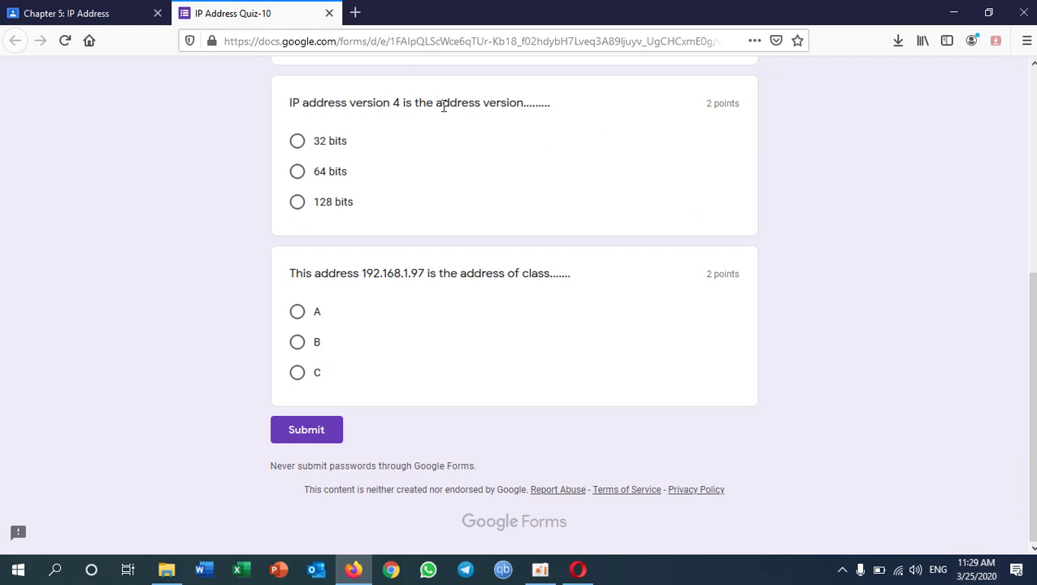
- Answer 32 bits for IPv4 and class C for 192.168.1.97, then submit the quiz
left_click(299, 144)
left_click(298, 374)
left_click(328, 439)
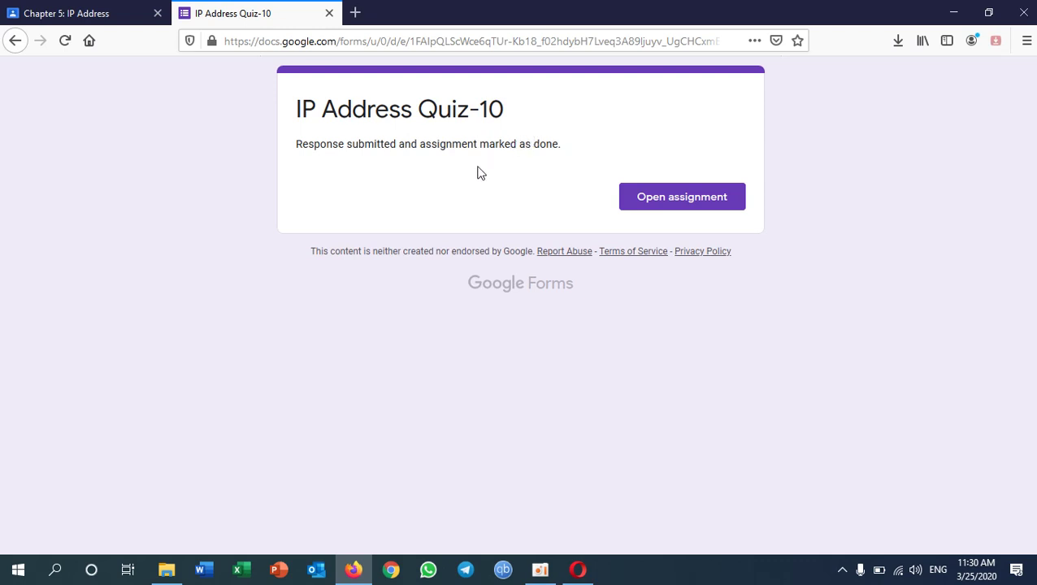
- Close the quiz, confirm Quiz 10 shows Turned in, and return to the Classwork list
left_click(328, 16)
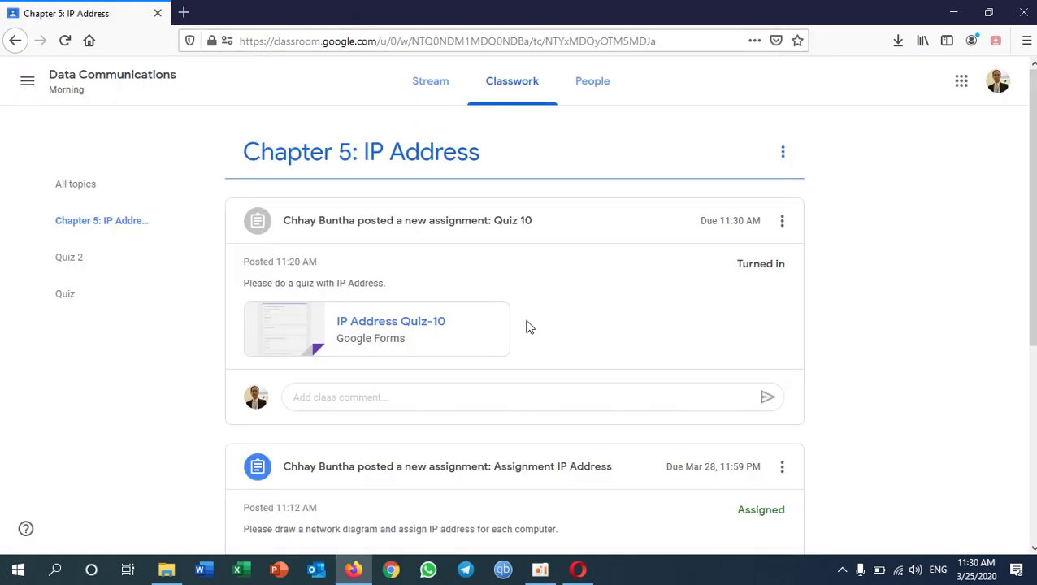
left_click_drag(736, 265, 793, 268)
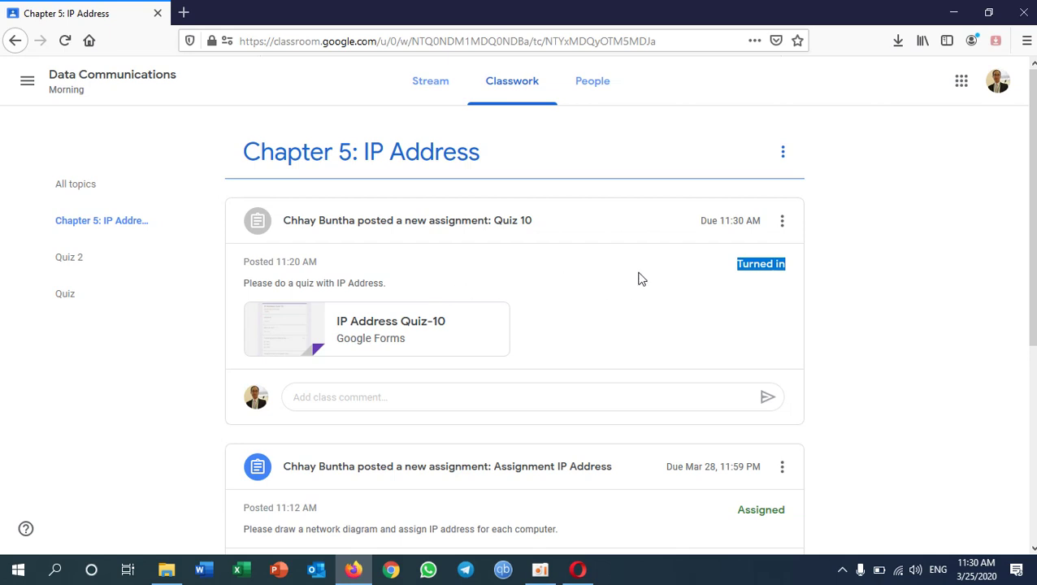
scroll(639, 279, "down", 3)
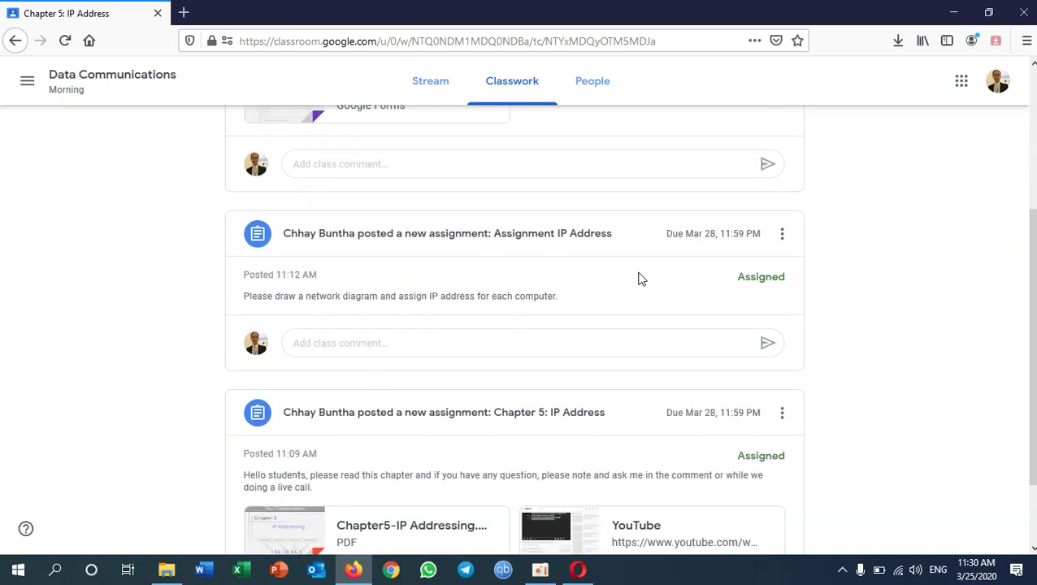
scroll(639, 278, "up", 5)
left_click(505, 96)
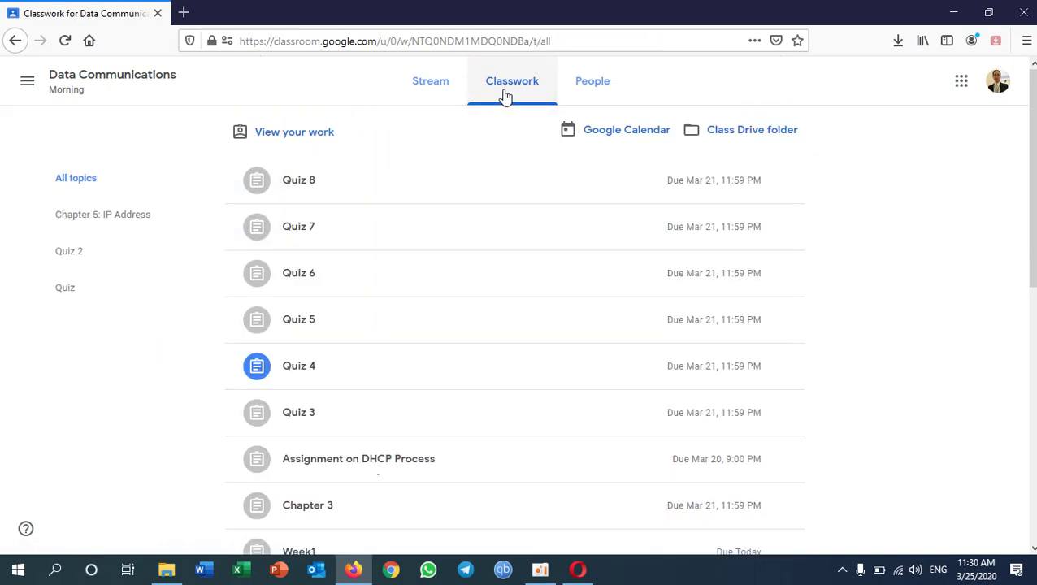
- Expand Chapter 5: IP Address, Assignment IP Address and Quiz 10 to check their statuses
scroll(475, 388, "down", 6)
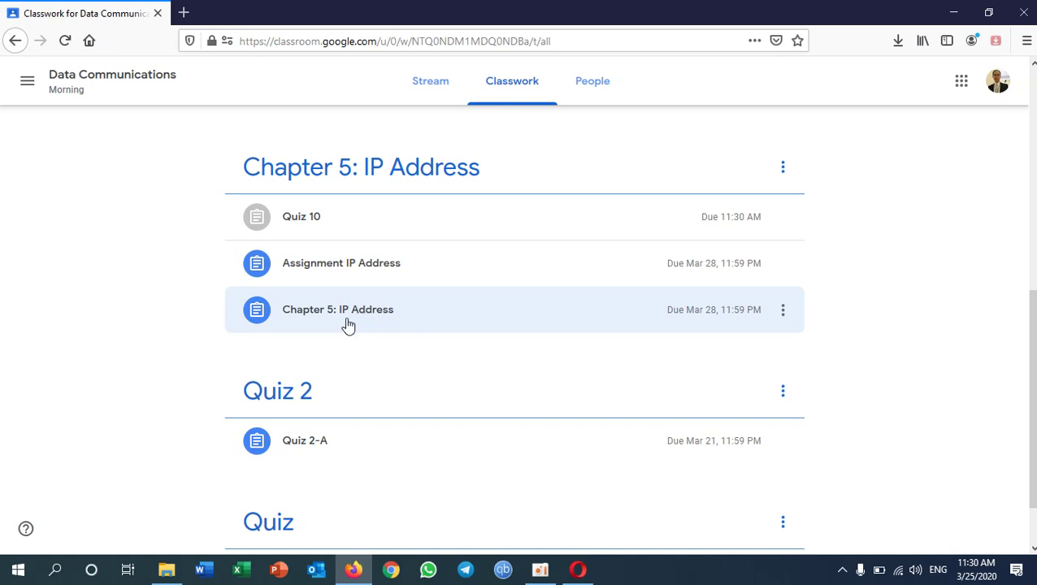
left_click(298, 318)
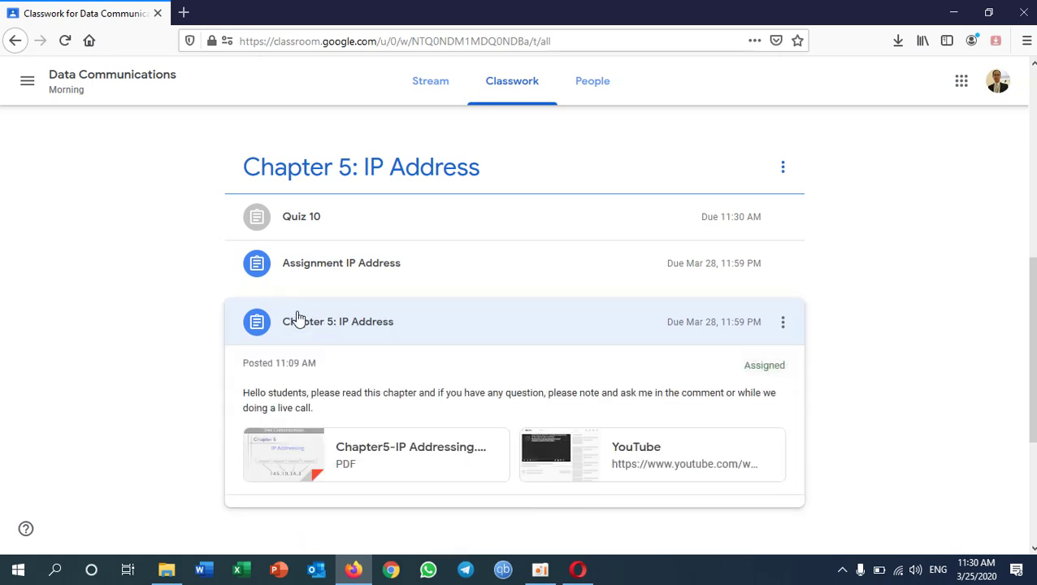
left_click_drag(746, 370, 791, 372)
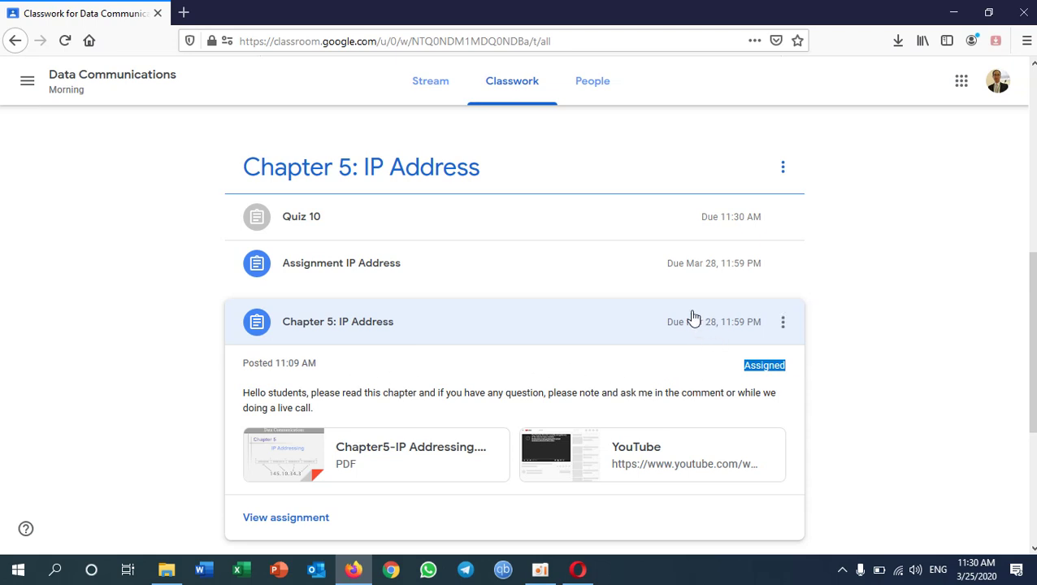
left_click(668, 272)
left_click_drag(743, 320, 792, 327)
left_click(527, 224)
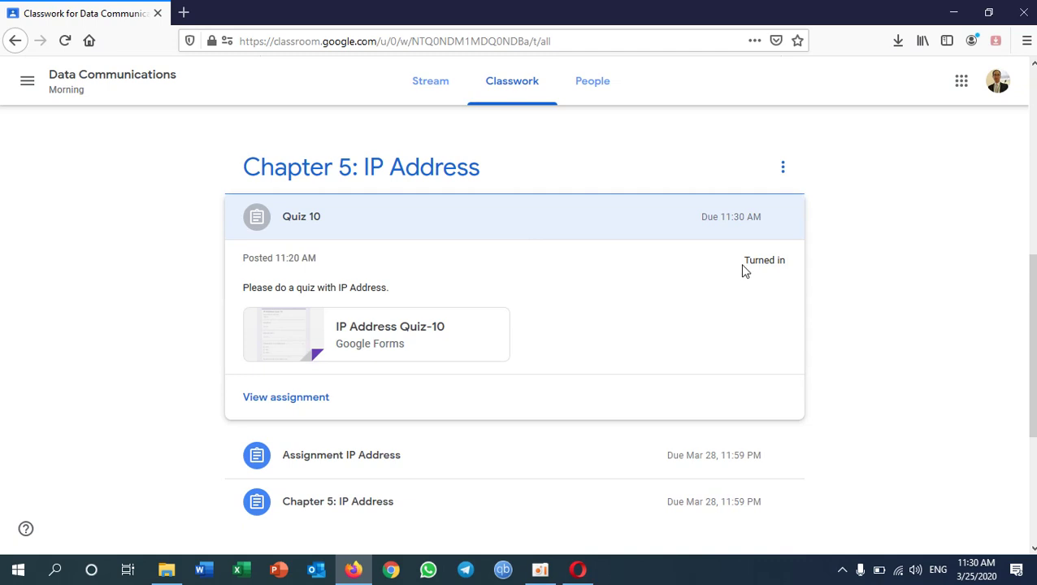
left_click_drag(742, 268, 792, 275)
scroll(597, 338, "down", 4)
left_click(379, 275)
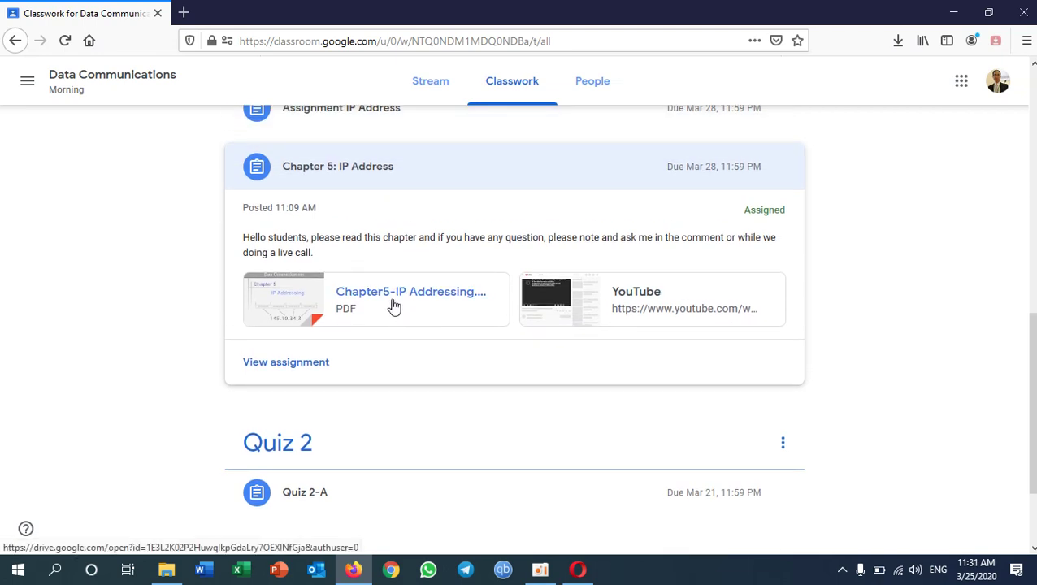
left_click(394, 306)
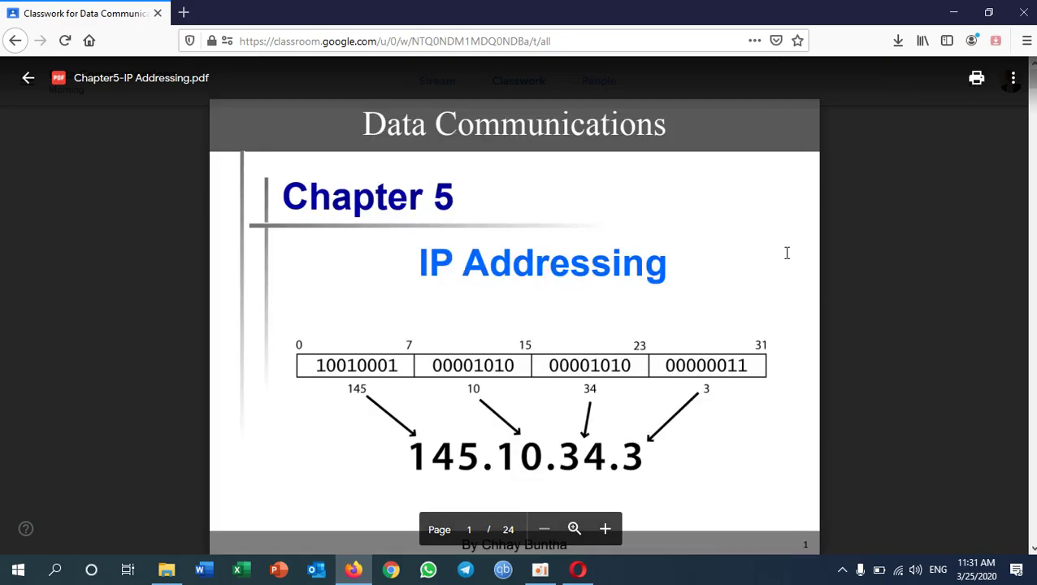
scroll(776, 268, "down", 10)
scroll(759, 294, "down", 12)
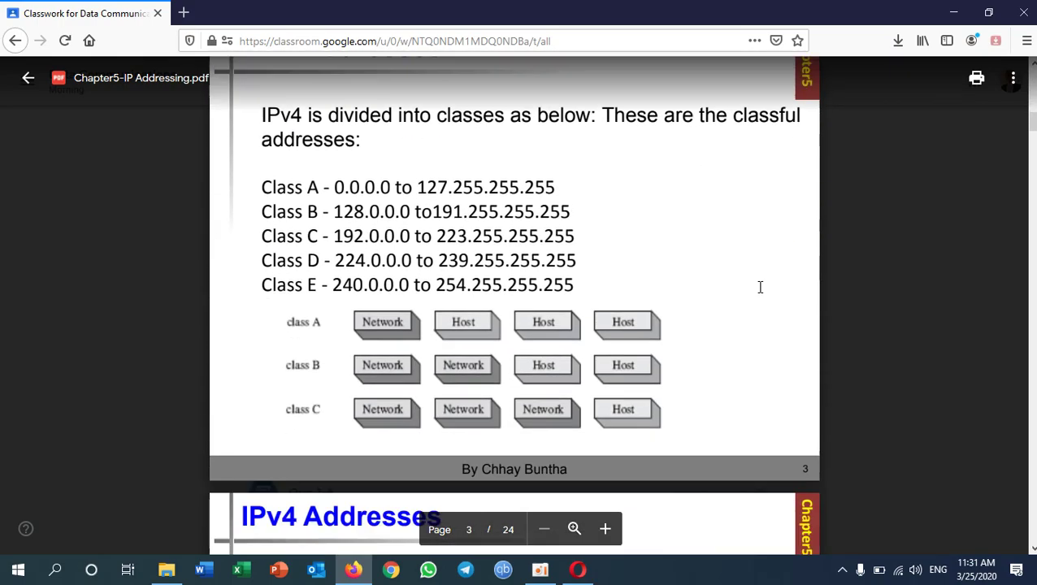
scroll(757, 289, "down", 15)
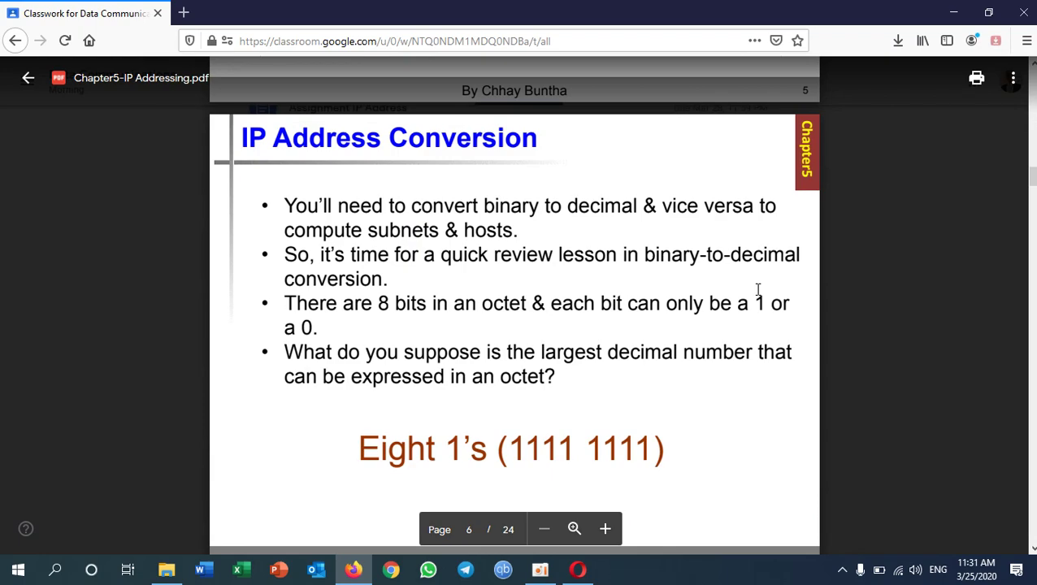
scroll(758, 290, "down", 12)
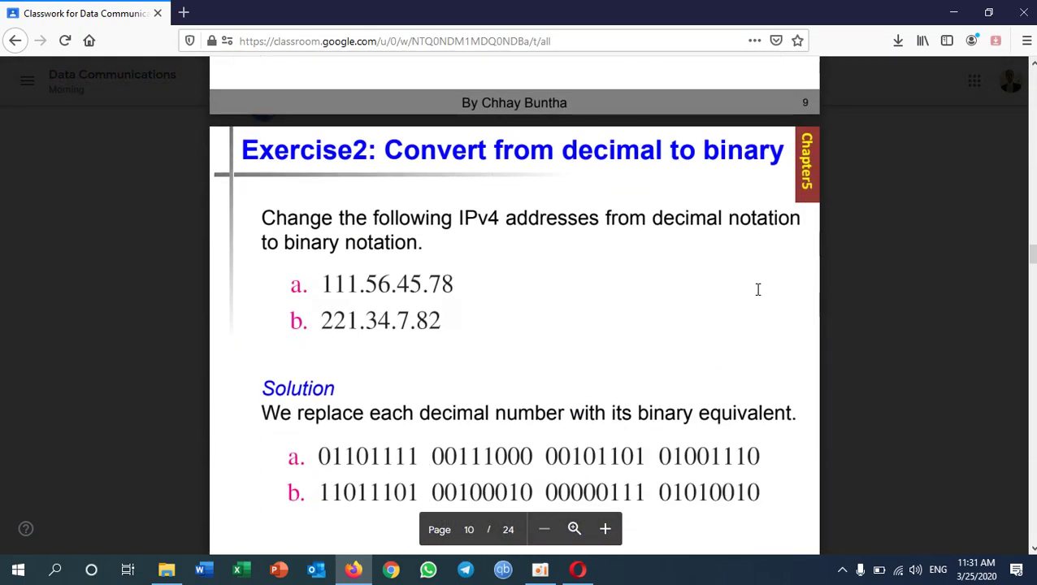
scroll(758, 289, "up", 8)
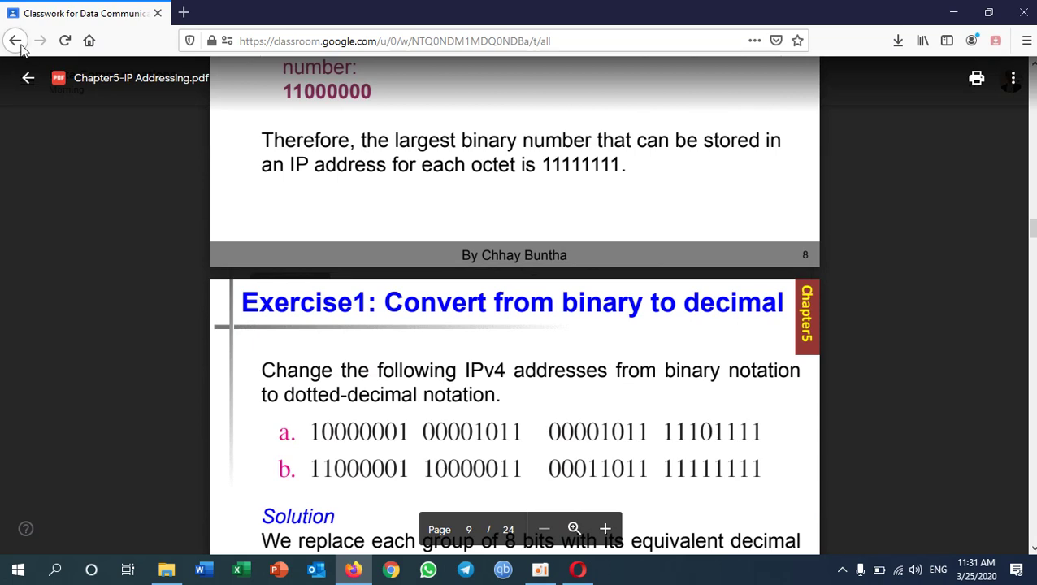
left_click(27, 77)
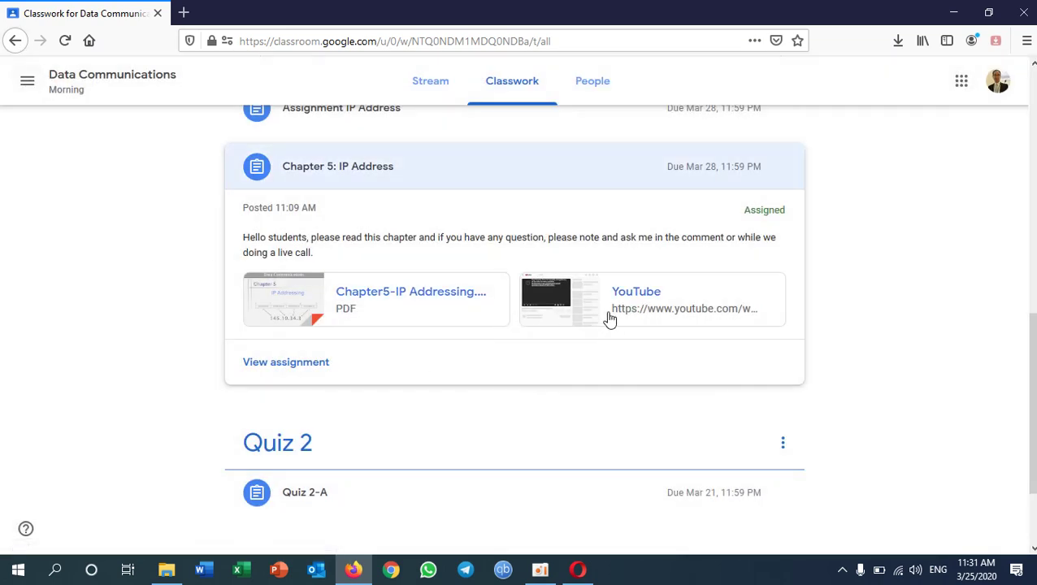
- Open the Chapter 5 post's YouTube video, Data Communications Chapter4 IP Address version 4-Part2-Khmer Lesson
left_click(639, 295)
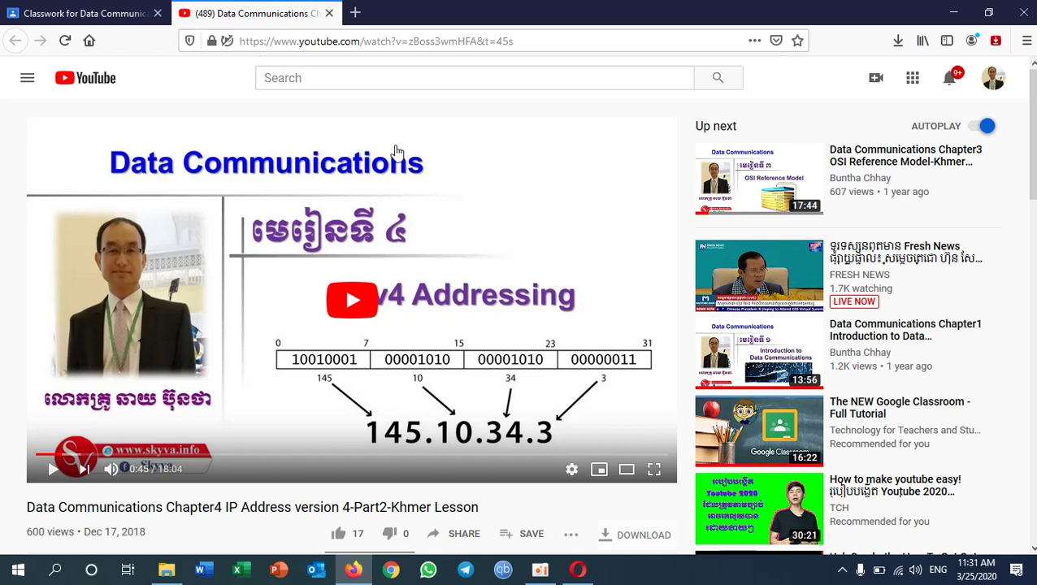
- Close the YouTube video and check the class Stream
left_click(329, 14)
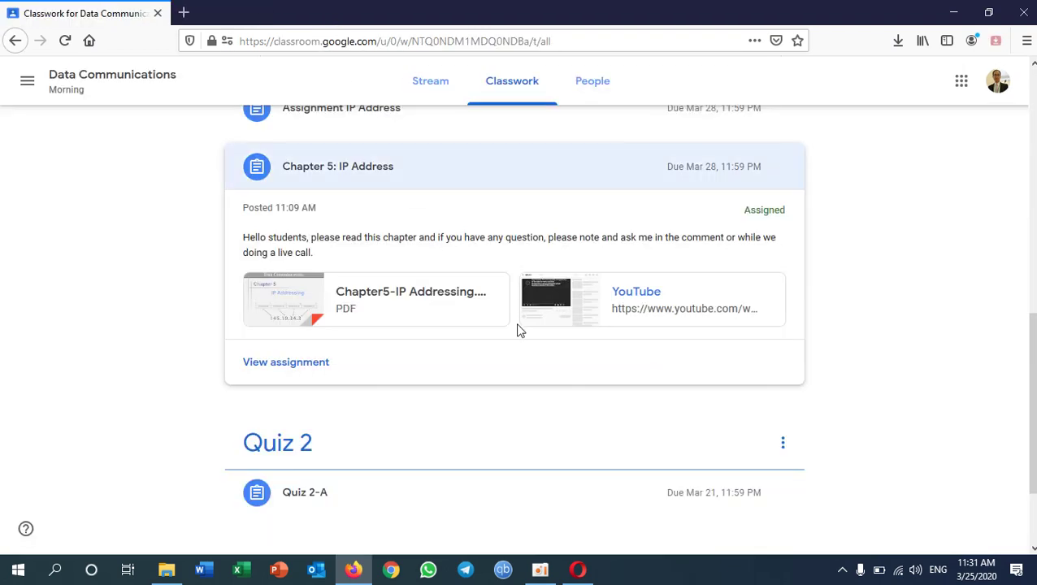
scroll(621, 284, "down", 3)
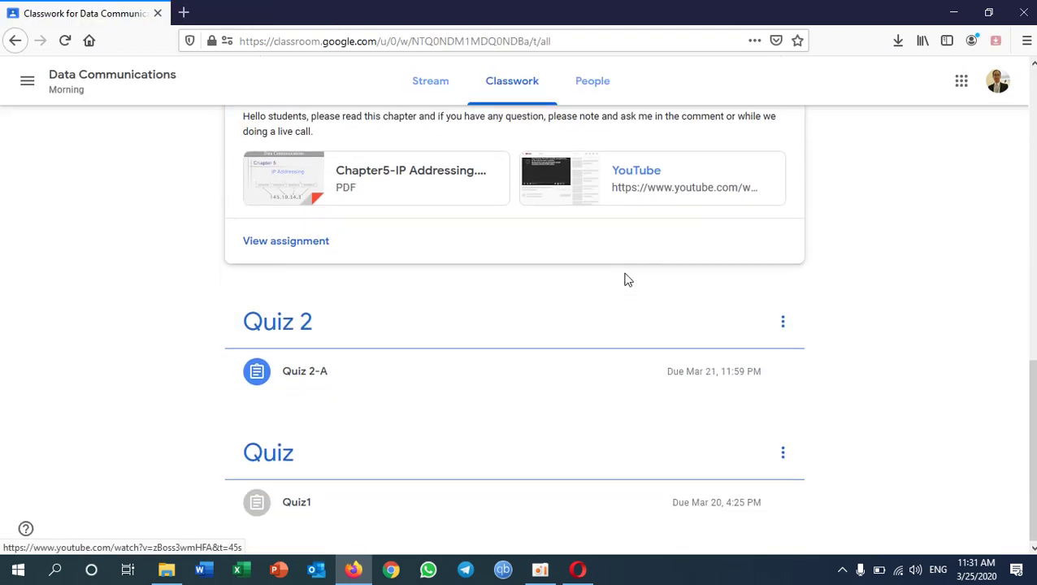
scroll(531, 337, "up", 5)
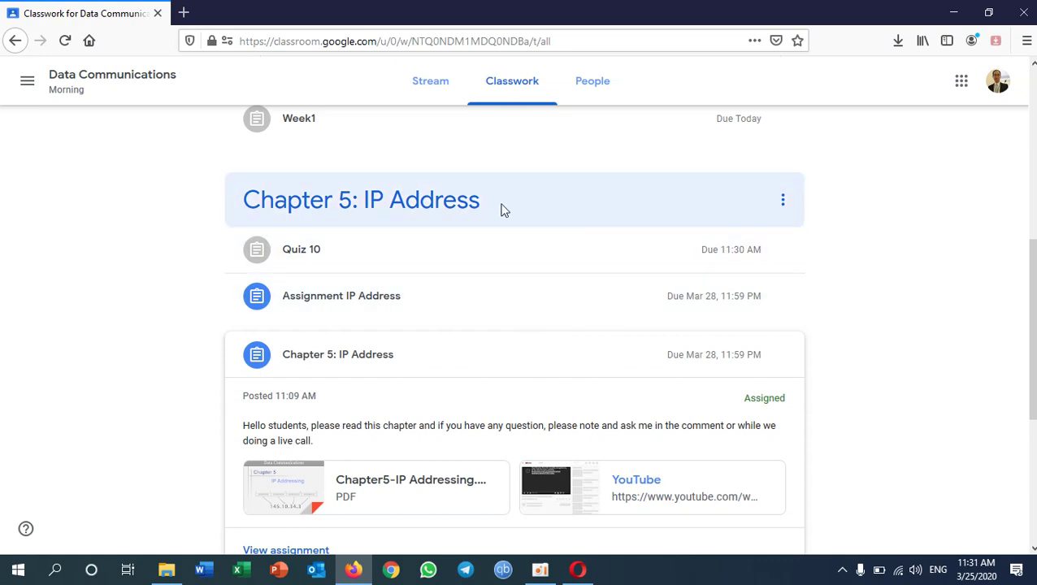
scroll(495, 203, "up", 4)
left_click(449, 80)
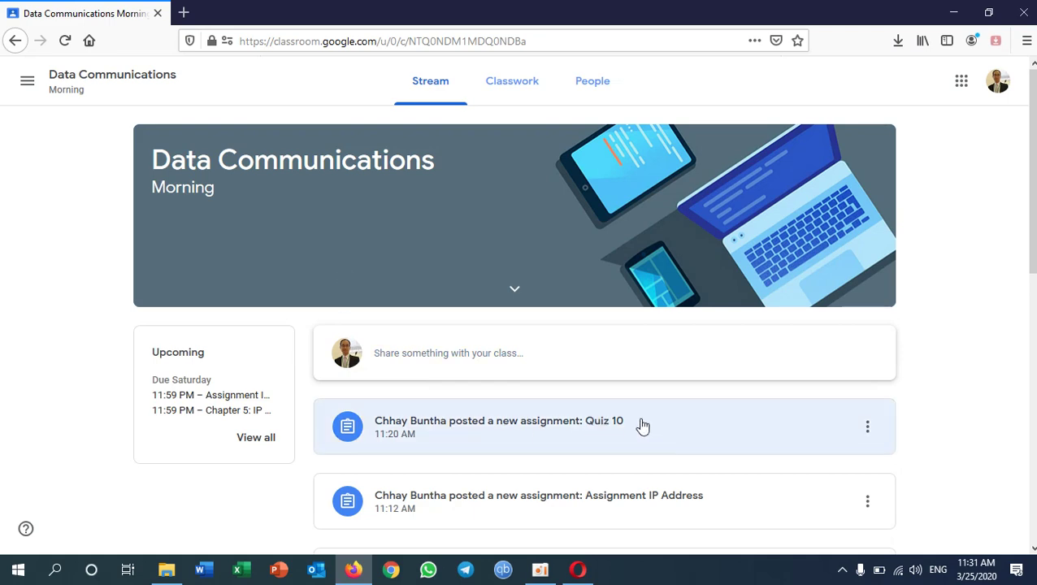
- Expand Chapter 5: IP Address and open its full material details page
scroll(571, 401, "down", 3)
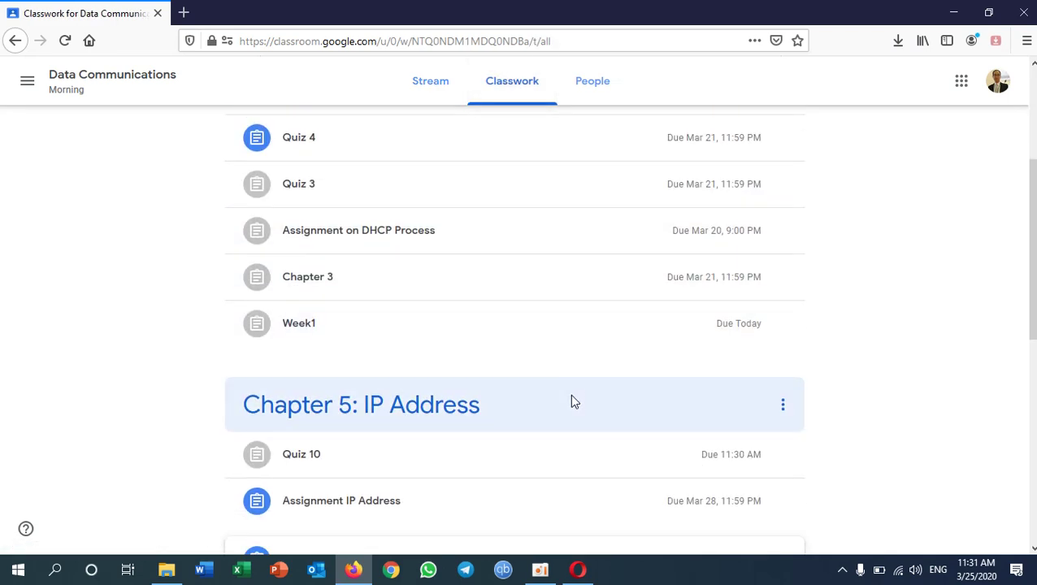
left_click(687, 349)
scroll(696, 382, "down", 2)
scroll(642, 388, "down", 1)
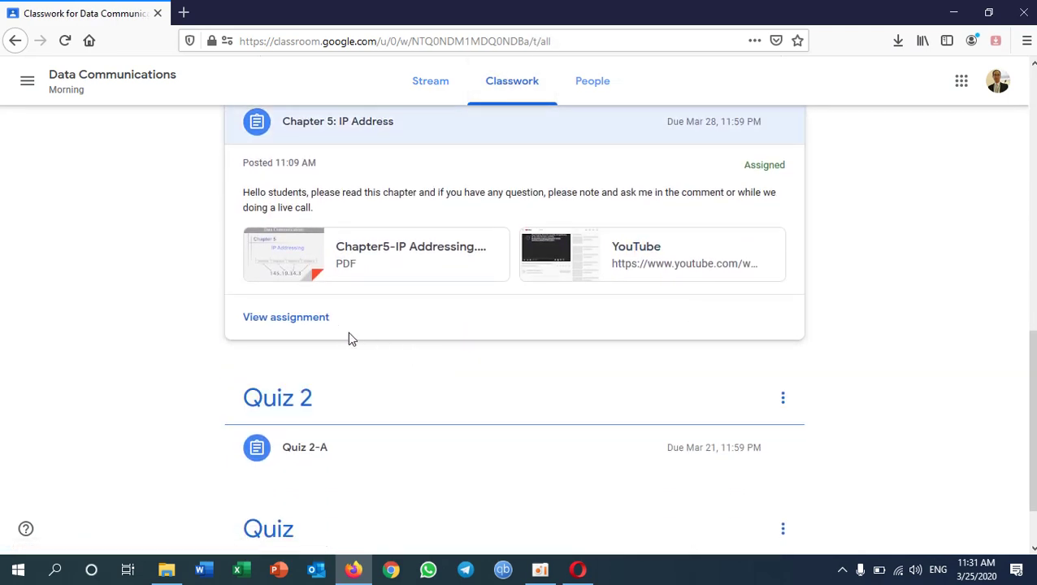
left_click(315, 316)
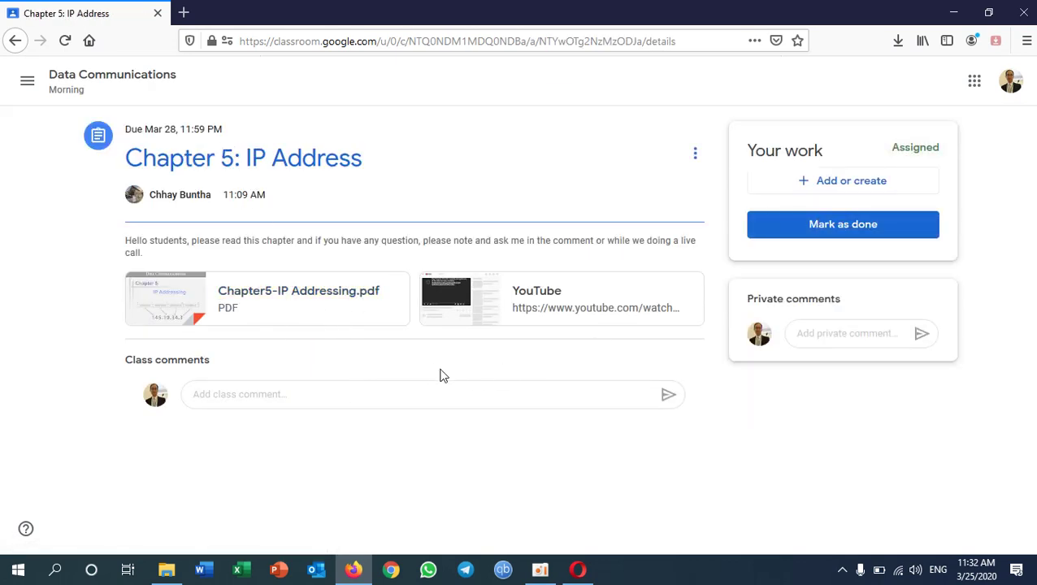
left_click(275, 398)
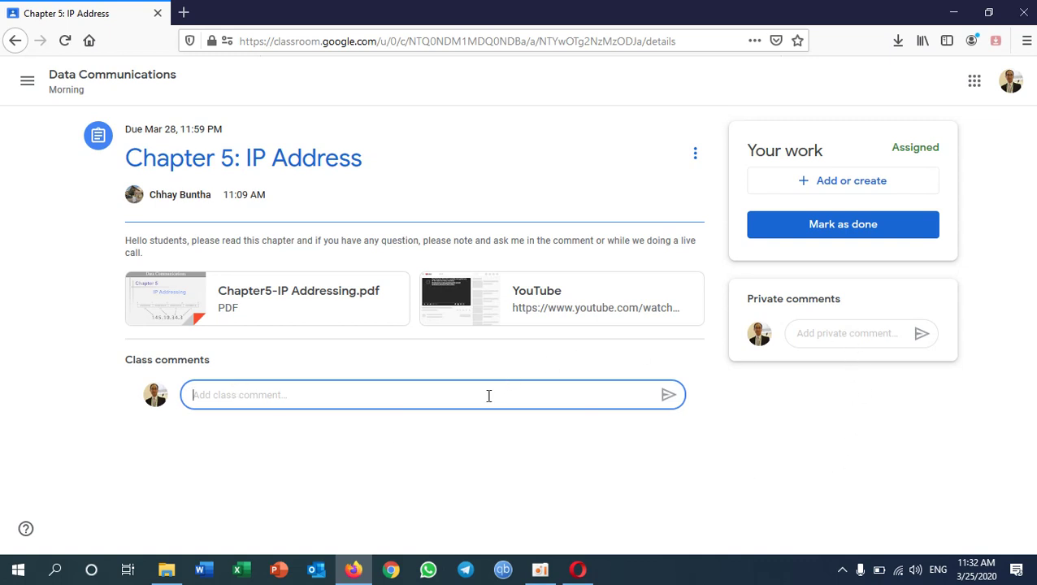
left_click(845, 331)
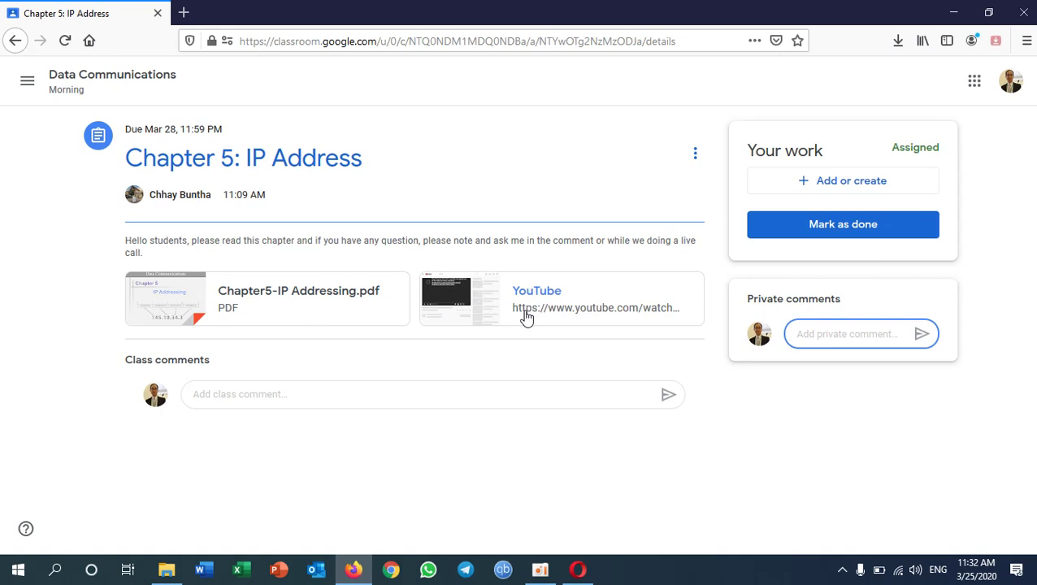
- Mark Chapter 5: IP Address as done with no attached work, then go back
left_click(879, 229)
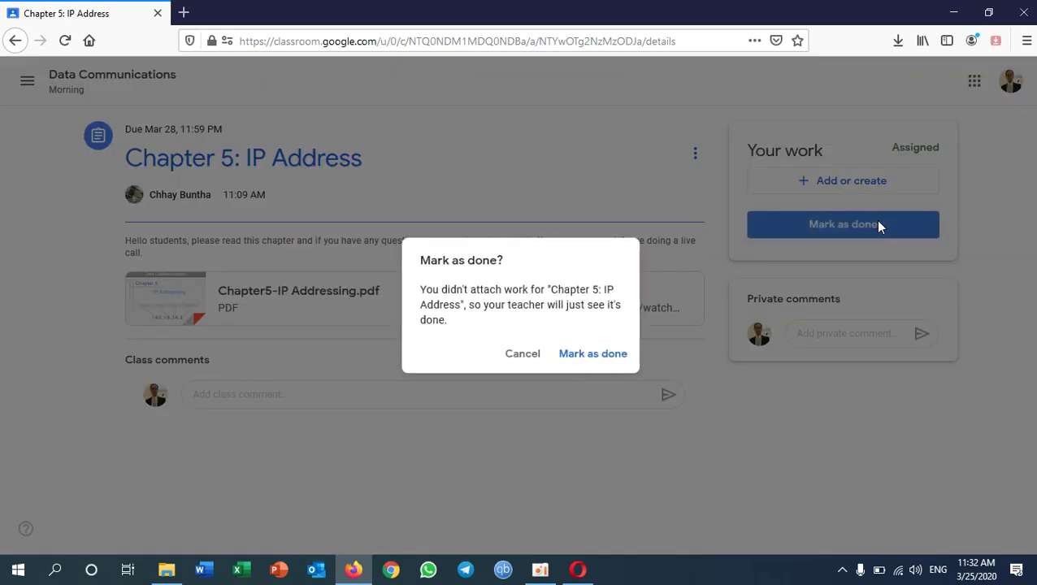
left_click(587, 354)
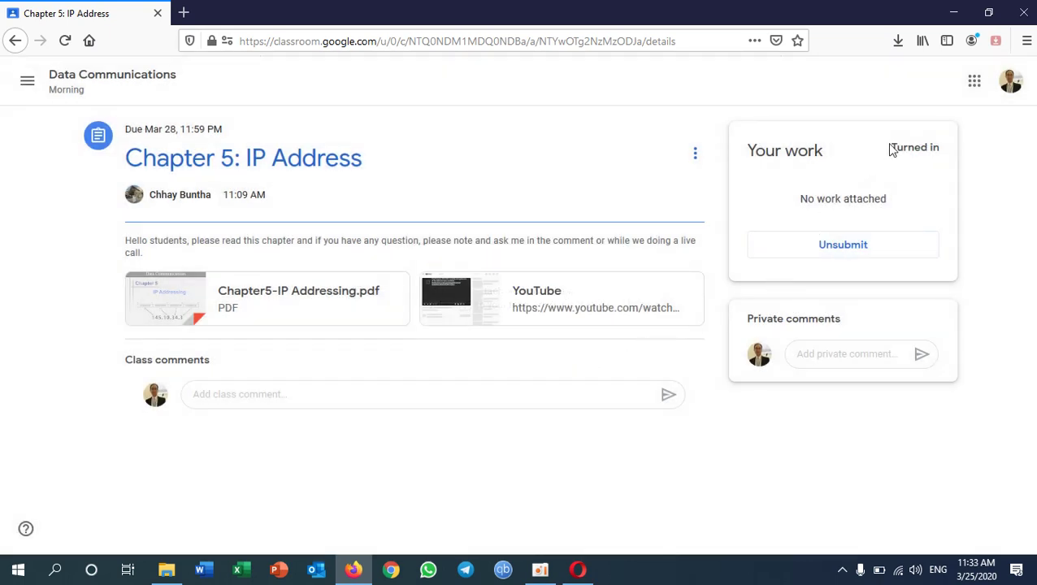
left_click_drag(891, 150, 941, 161)
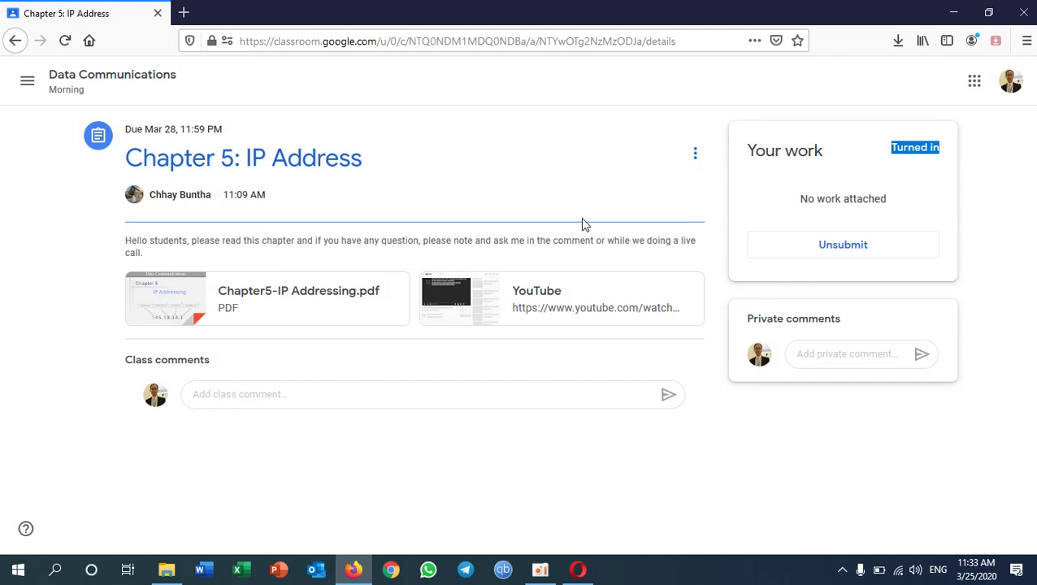
left_click(10, 47)
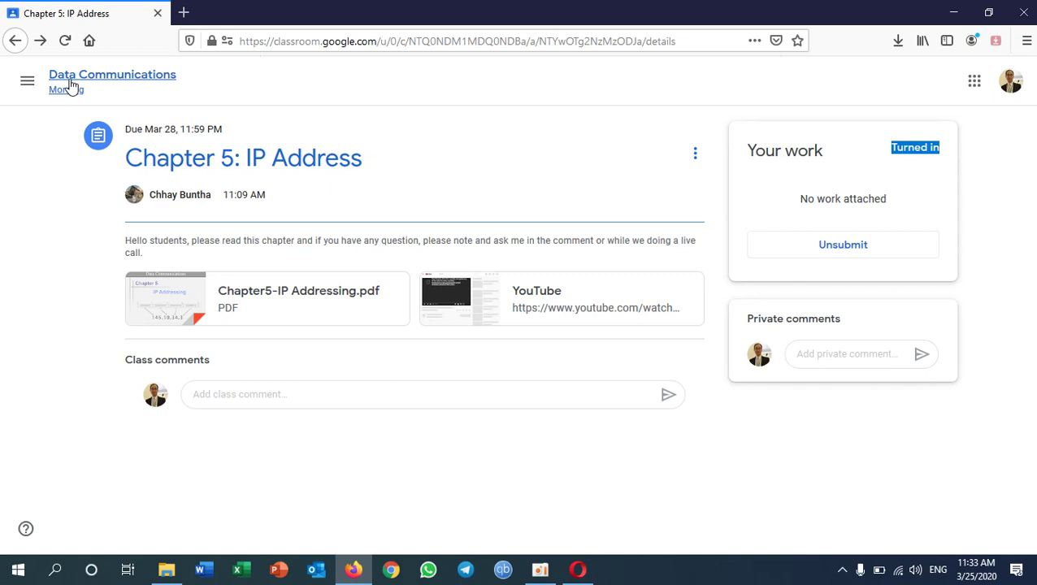
- Back on Classwork, expand Assignment IP Address, Quiz 10 and Chapter 5: IP Address to check their status
left_click(17, 43)
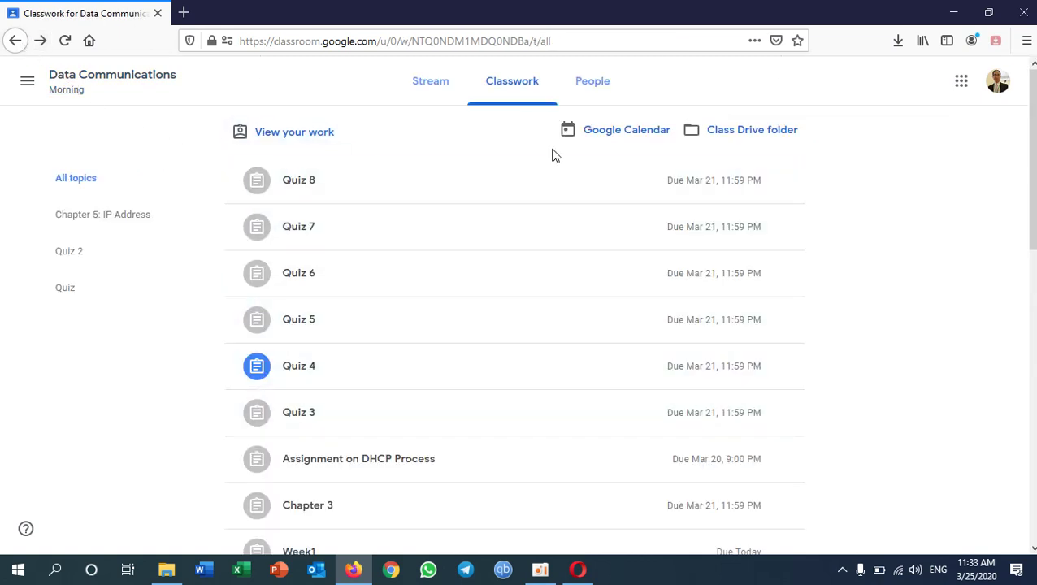
scroll(526, 373, "down", 2)
scroll(526, 373, "down", 3)
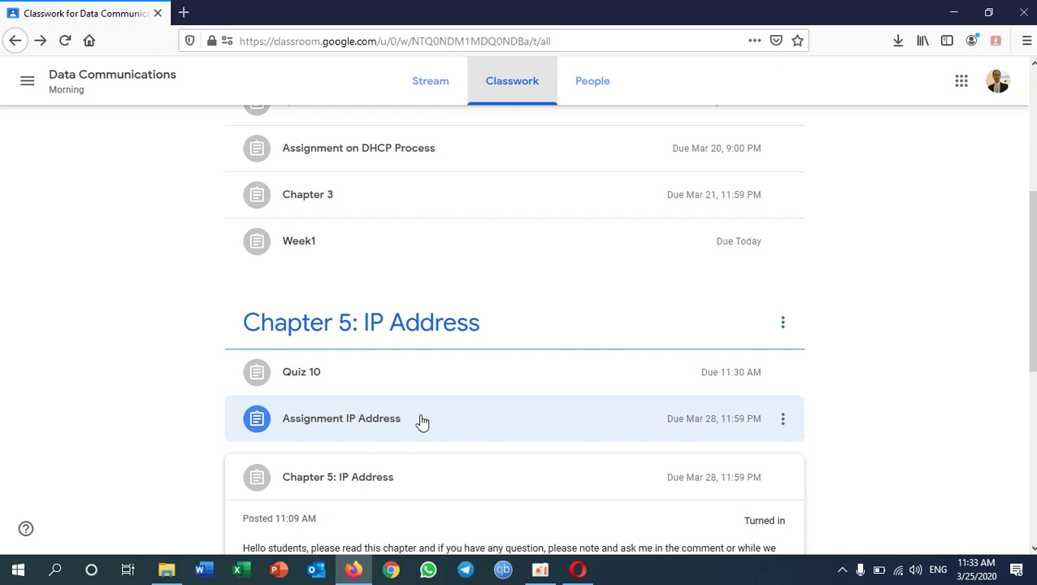
left_click(392, 431)
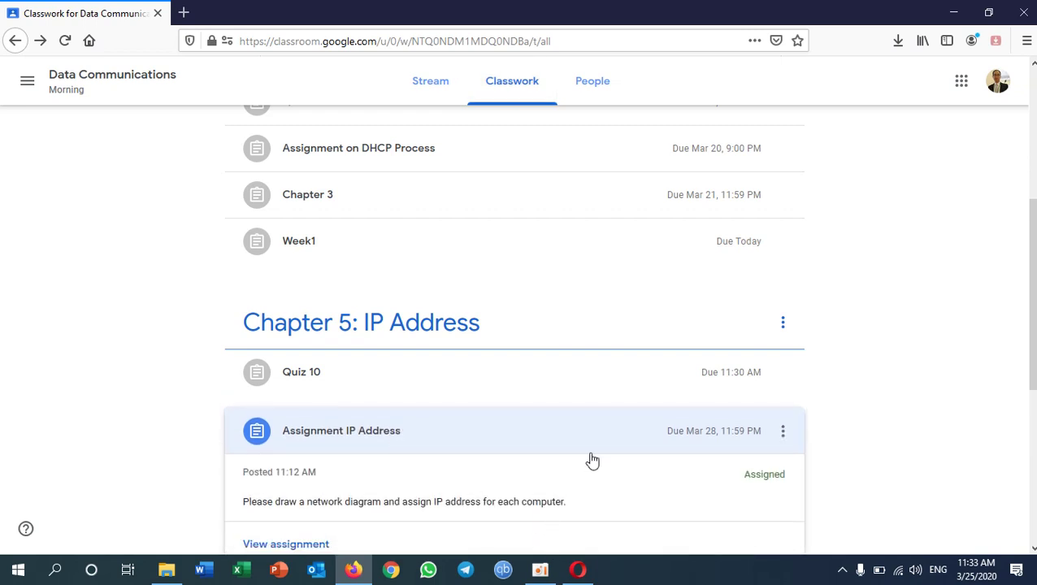
scroll(592, 461, "down", 3)
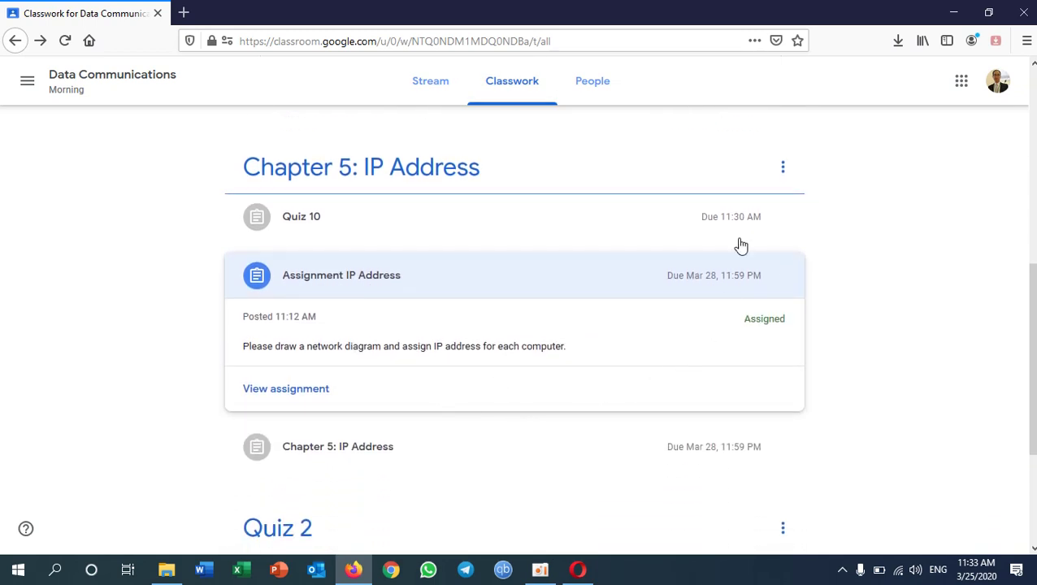
left_click(703, 222)
scroll(691, 393, "down", 3)
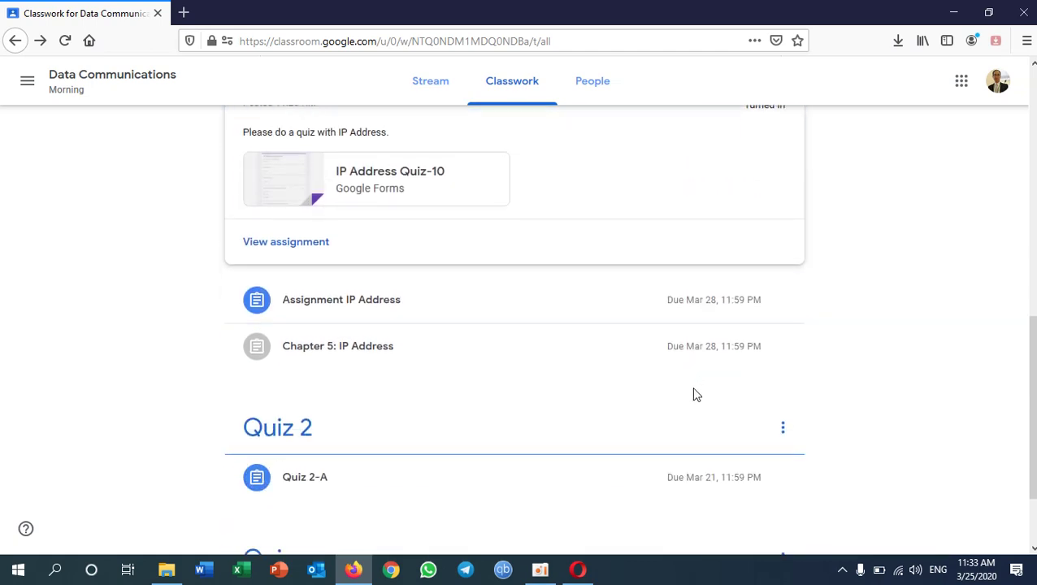
left_click(689, 357)
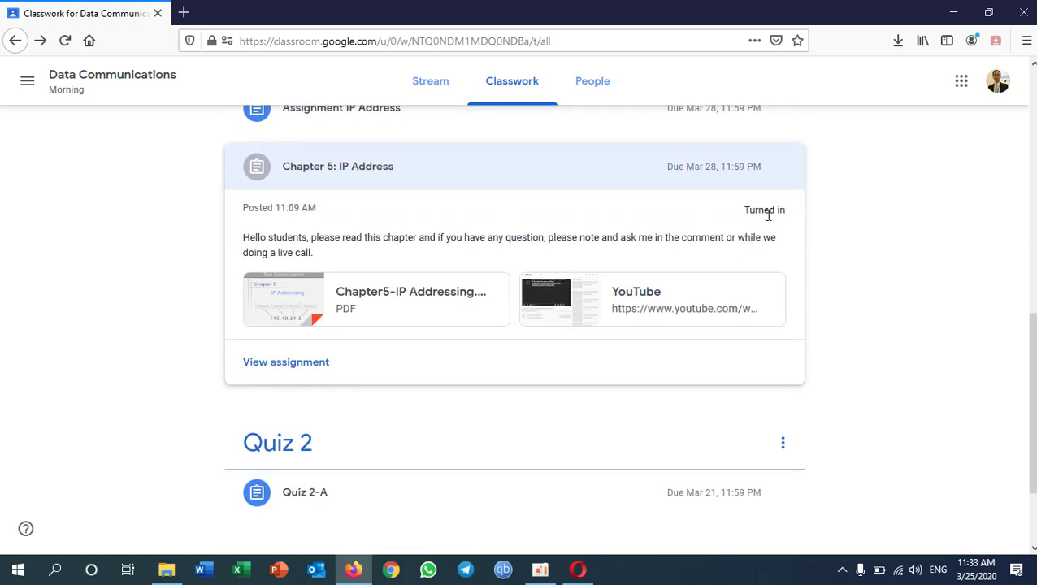
- Open the Assignment IP Address details page (5 points, due Mar 28)
scroll(690, 210, "up", 3)
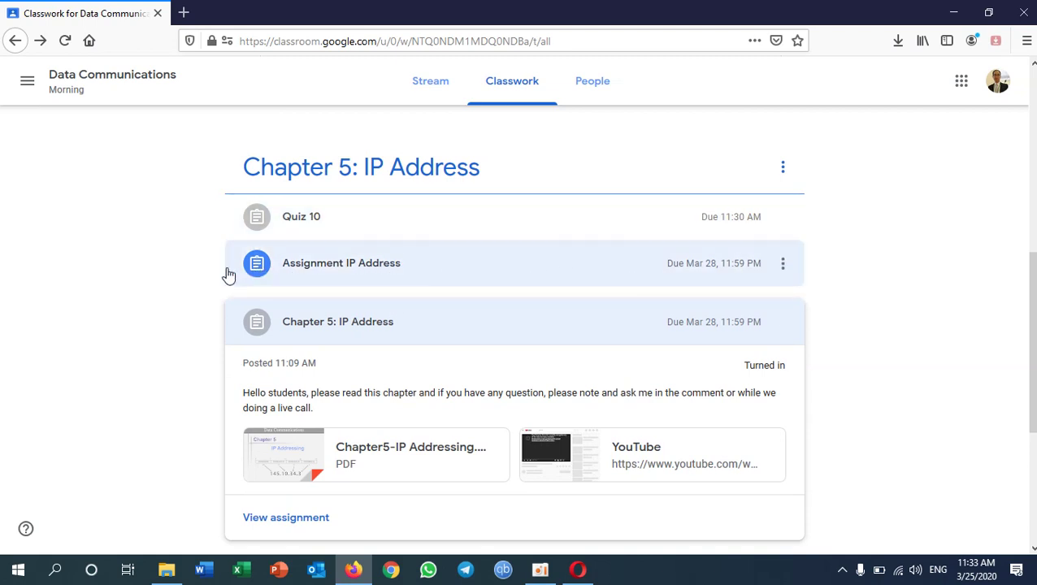
left_click(367, 267)
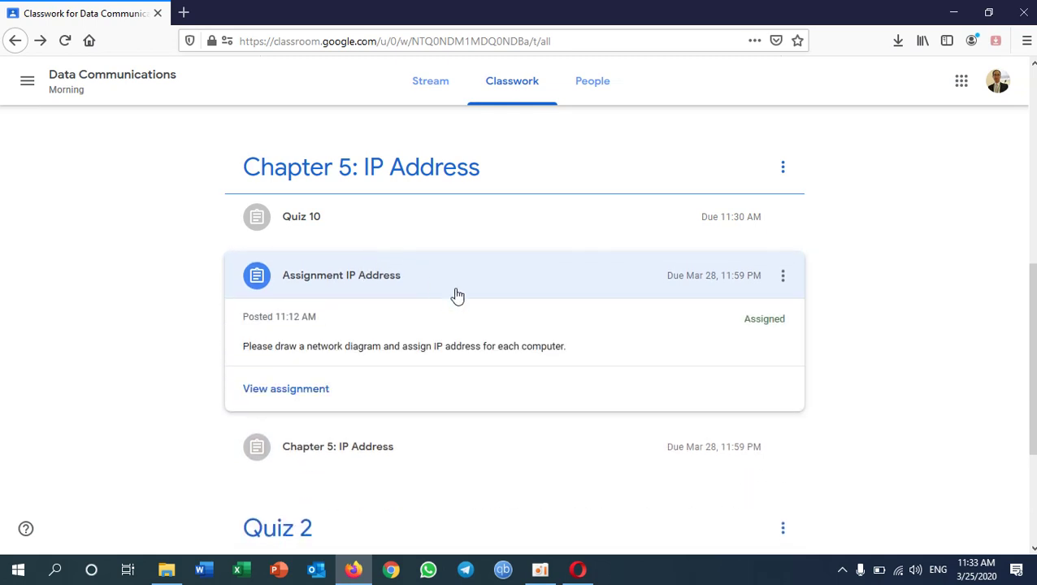
left_click(307, 393)
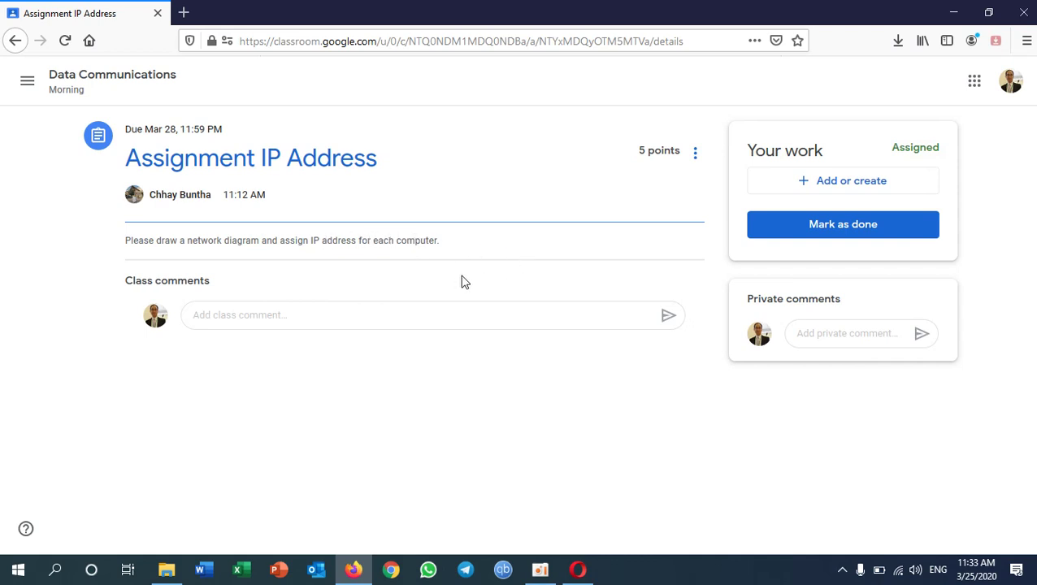
- Add a file from the device, choosing Assignment1-IP Address.docx from Documents
left_click(851, 185)
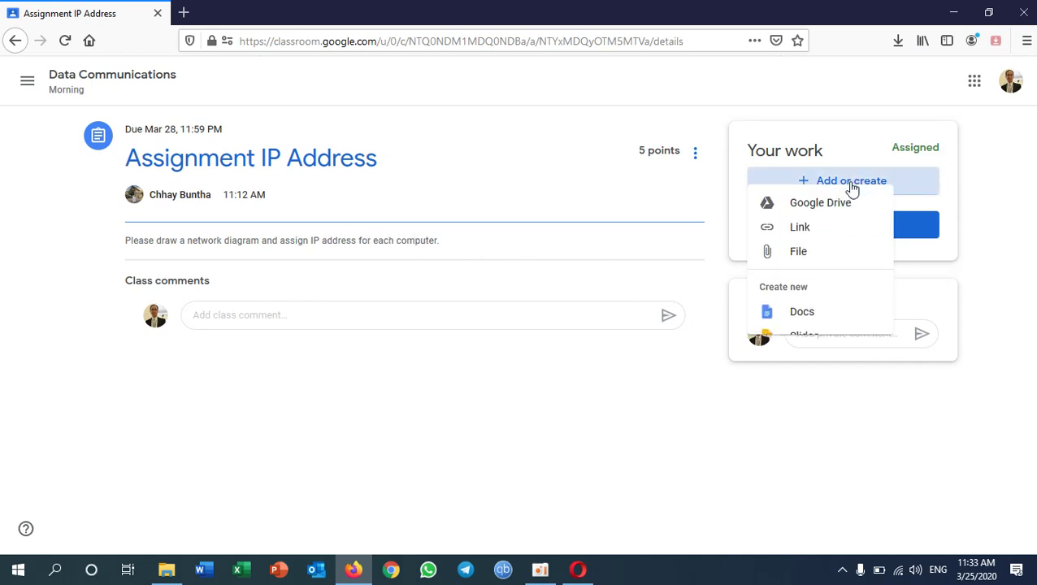
left_click(804, 264)
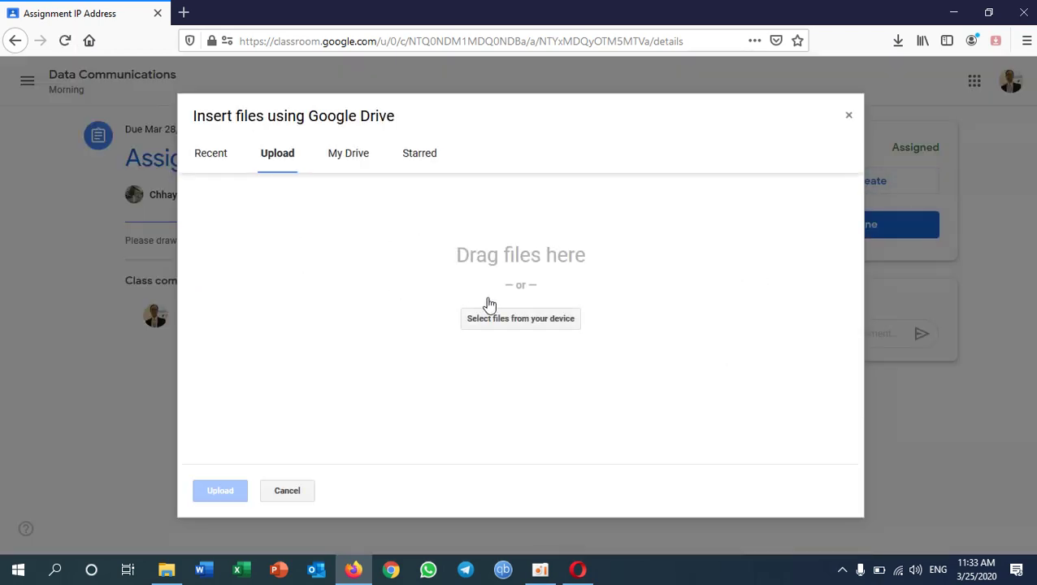
left_click(558, 322)
left_click_drag(503, 102, 503, 161)
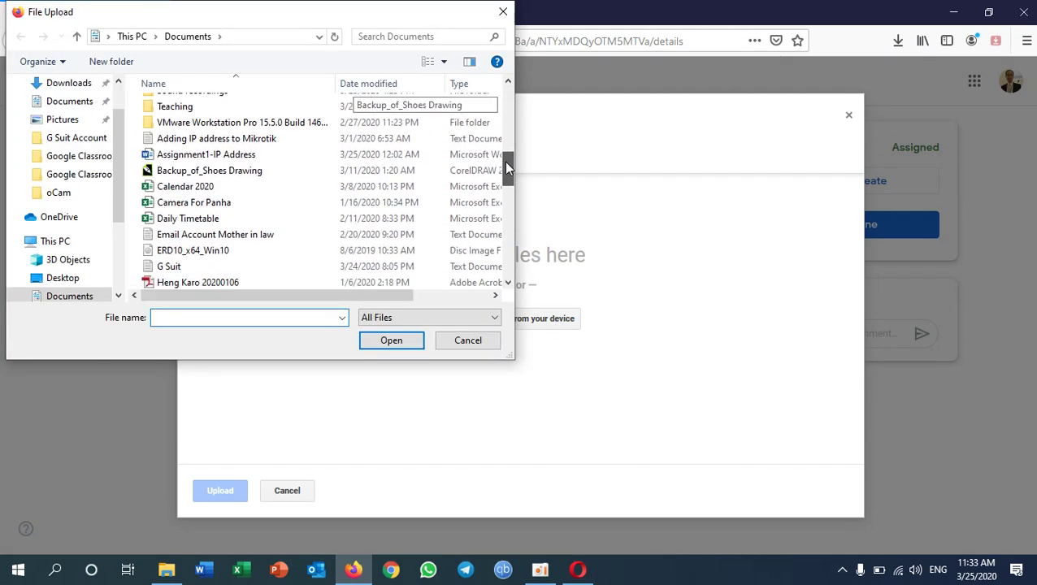
left_click(281, 156)
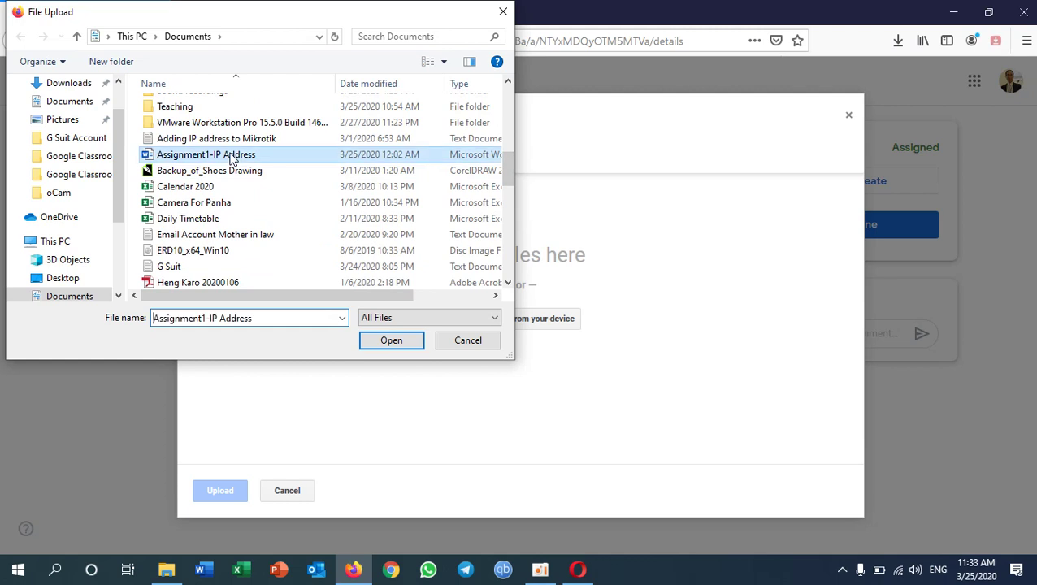
left_click(395, 343)
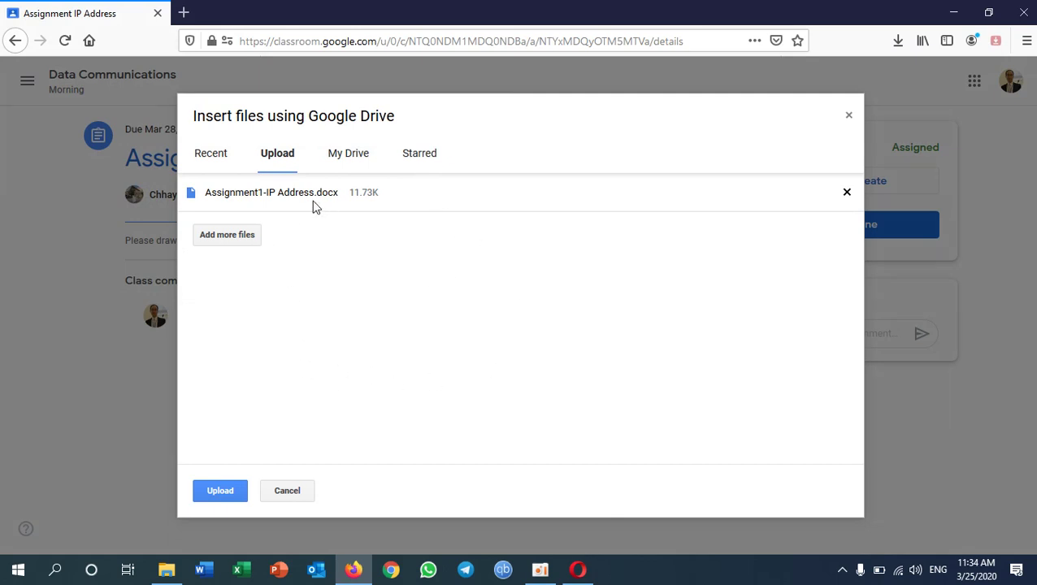
- Upload Assignment1-IP Address.docx so it appears under Your work
left_click(220, 492)
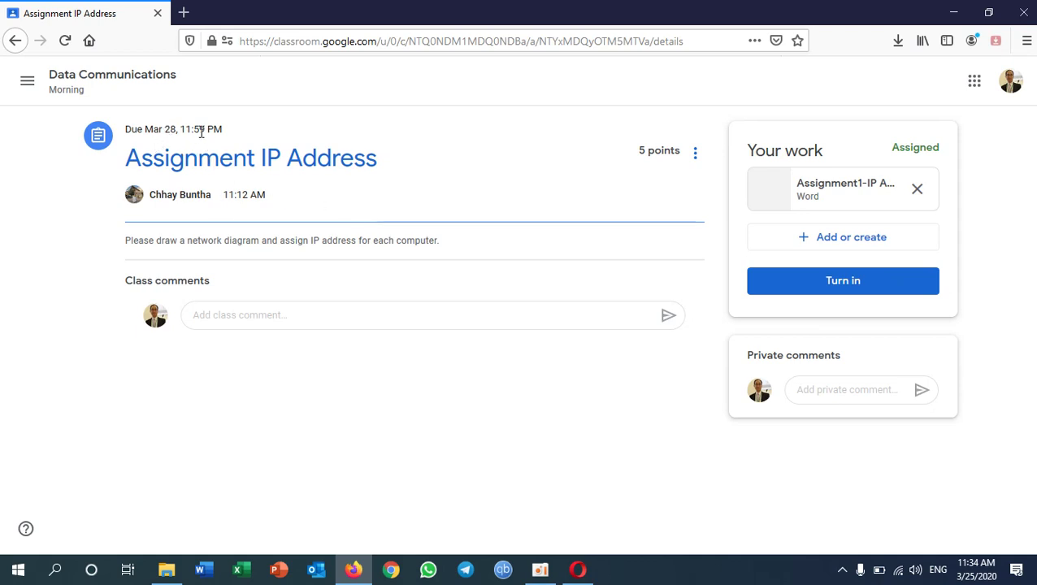
- Turn in Assignment IP Address with its one attachment, Assignment1-IP Address.docx, and confirm
left_click(823, 282)
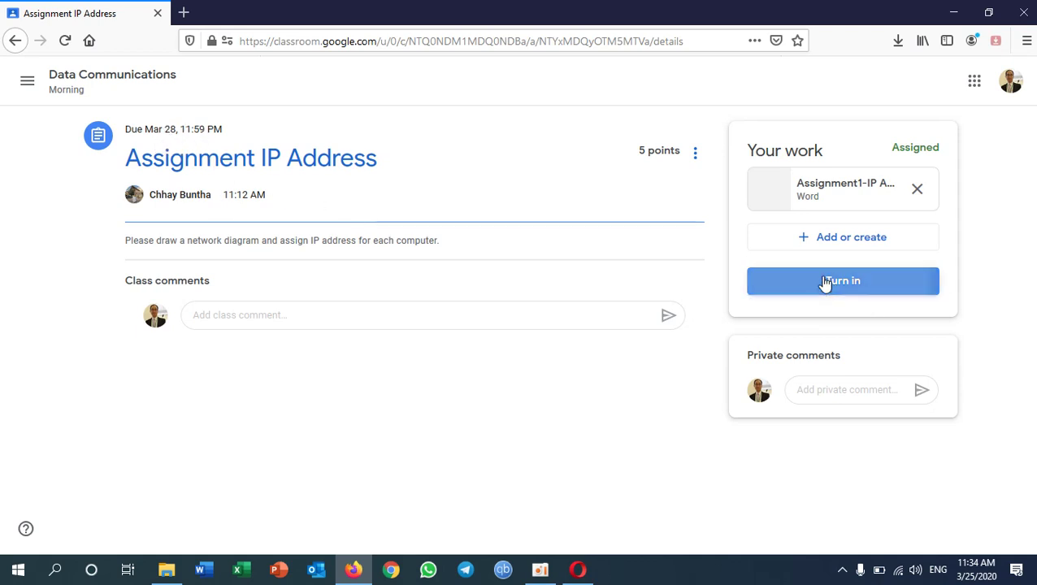
left_click(659, 366)
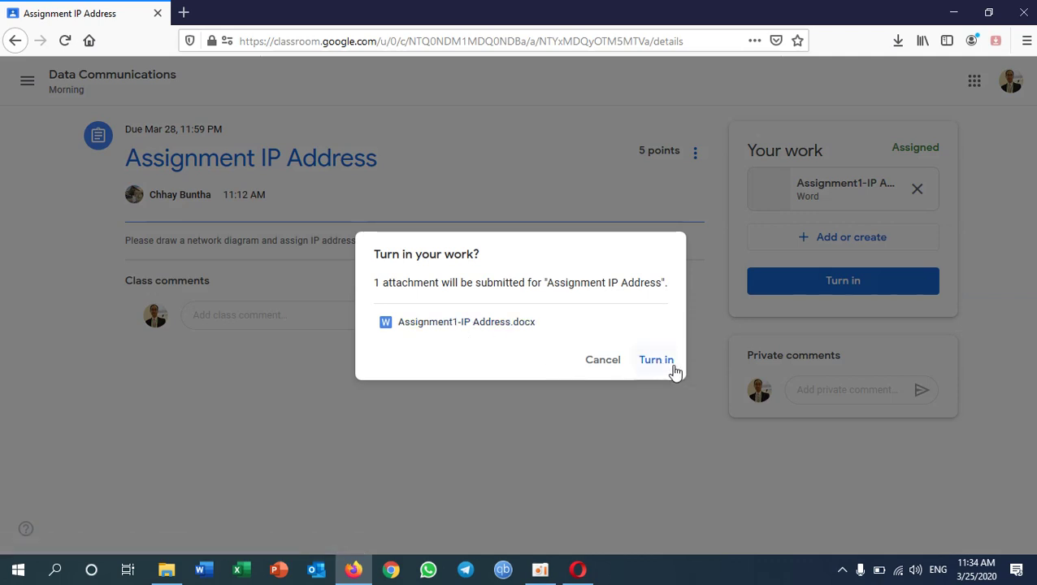
left_click(672, 368)
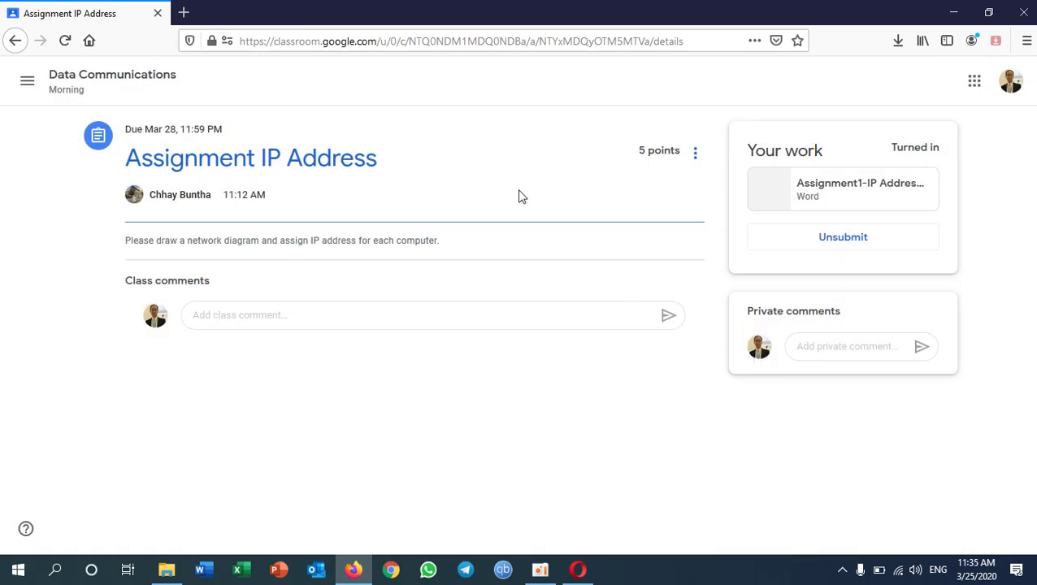
- Return to the Data Communications class stream via the course name
left_click(68, 80)
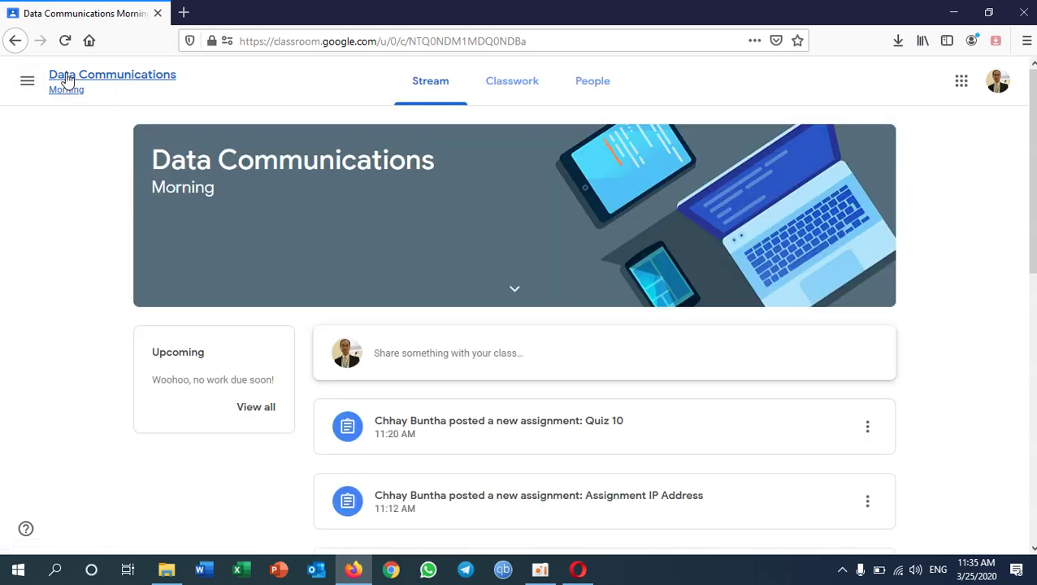